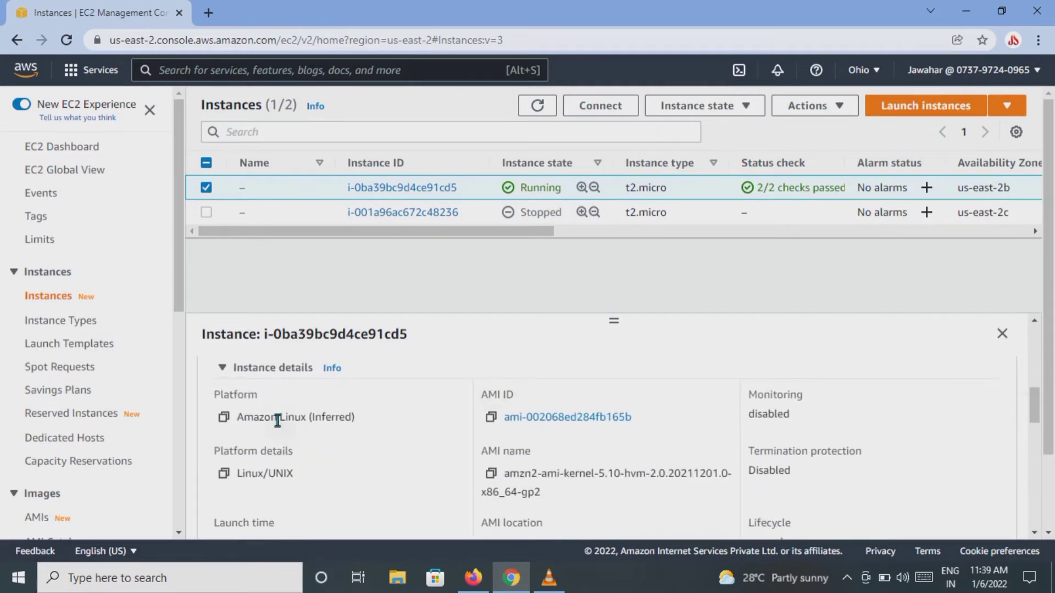
- Check the platform of the running instance in its instance details
{"action": "left_click_drag", "start_coordinate": [238, 418], "coordinate": [296, 425]}
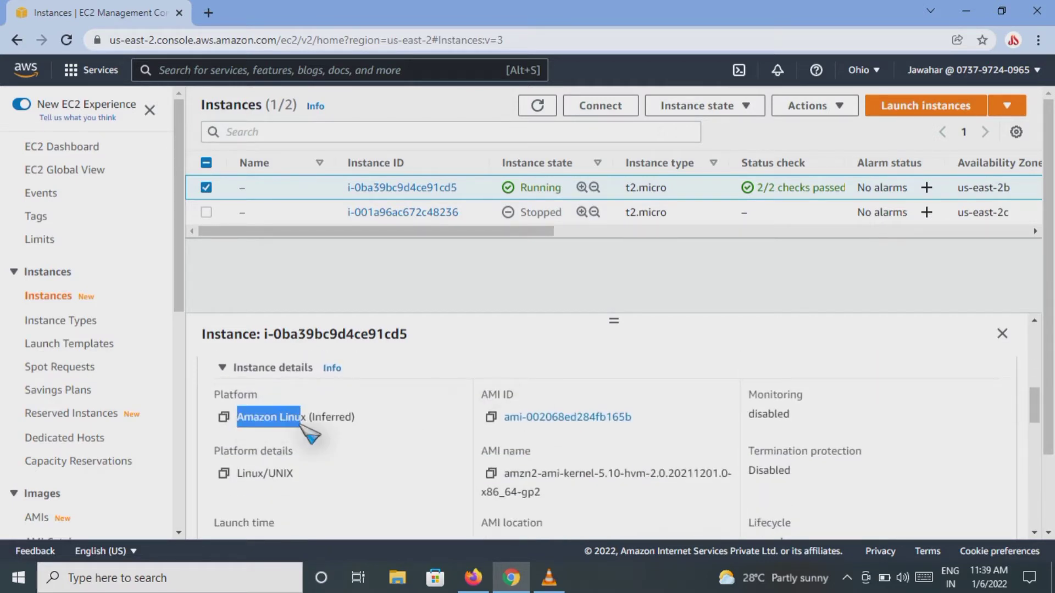
{"action": "left_click", "coordinate": [529, 352]}
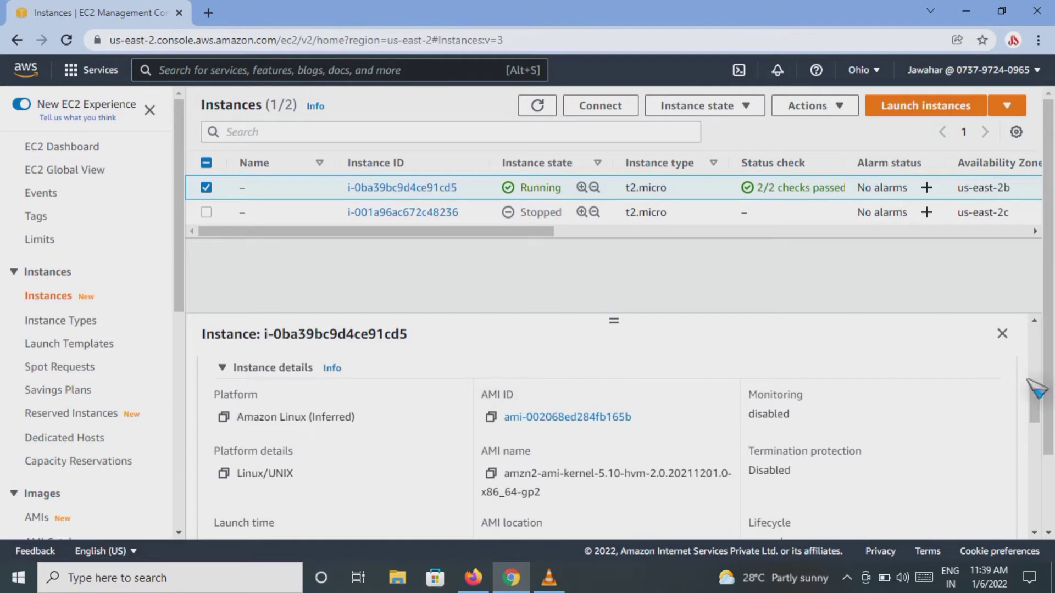
{"action": "left_click_drag", "start_coordinate": [1034, 404], "coordinate": [1046, 338]}
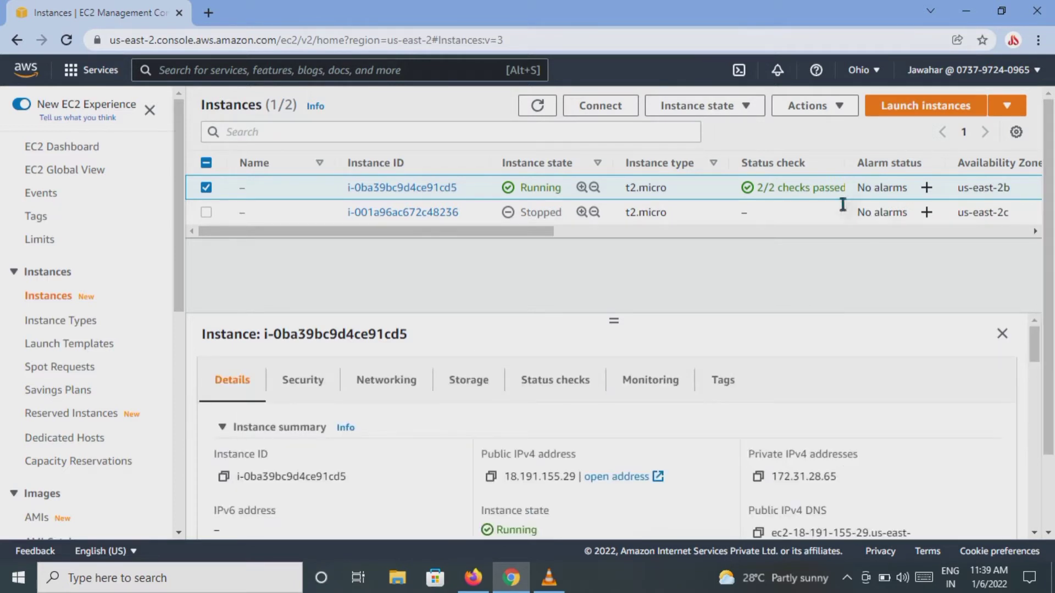
- Open the connection options for the running instance and review the default user name for EC2 Instance Connect
{"action": "left_click", "coordinate": [610, 110]}
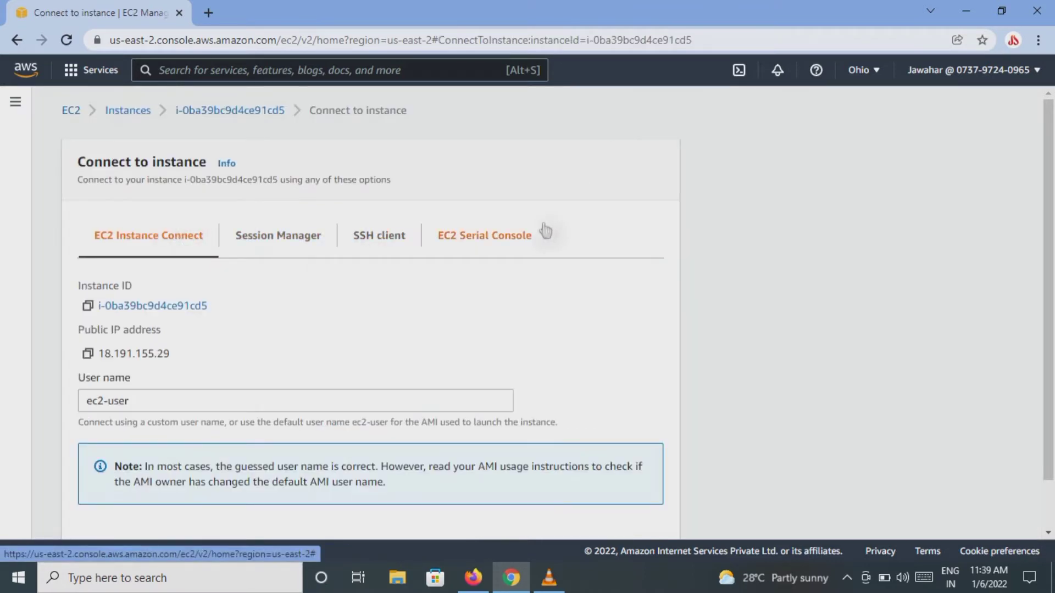
{"action": "left_click_drag", "start_coordinate": [1048, 253], "coordinate": [1047, 306]}
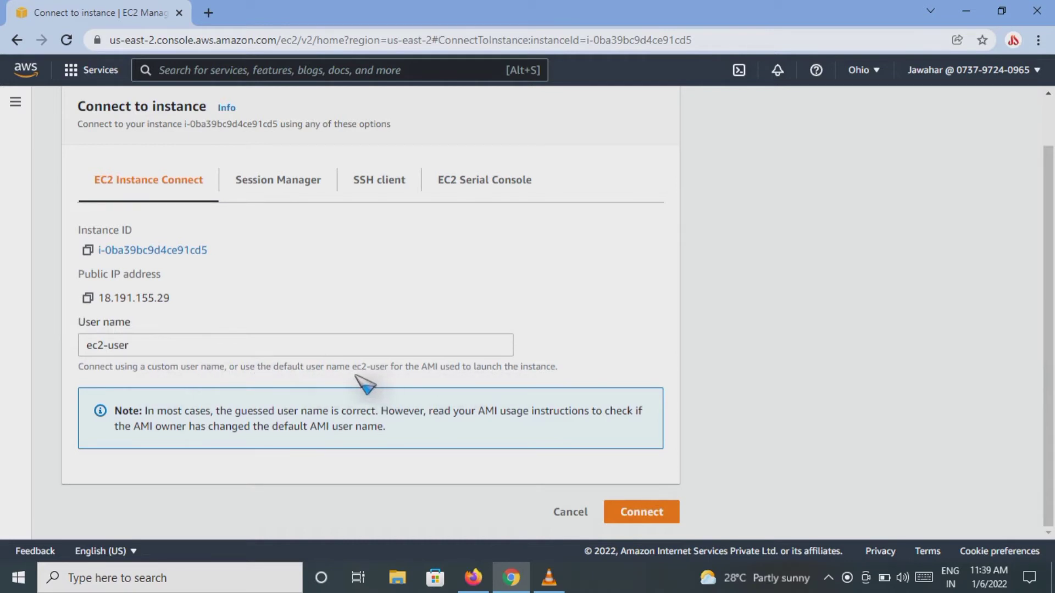
{"action": "left_click_drag", "start_coordinate": [352, 368], "coordinate": [475, 375]}
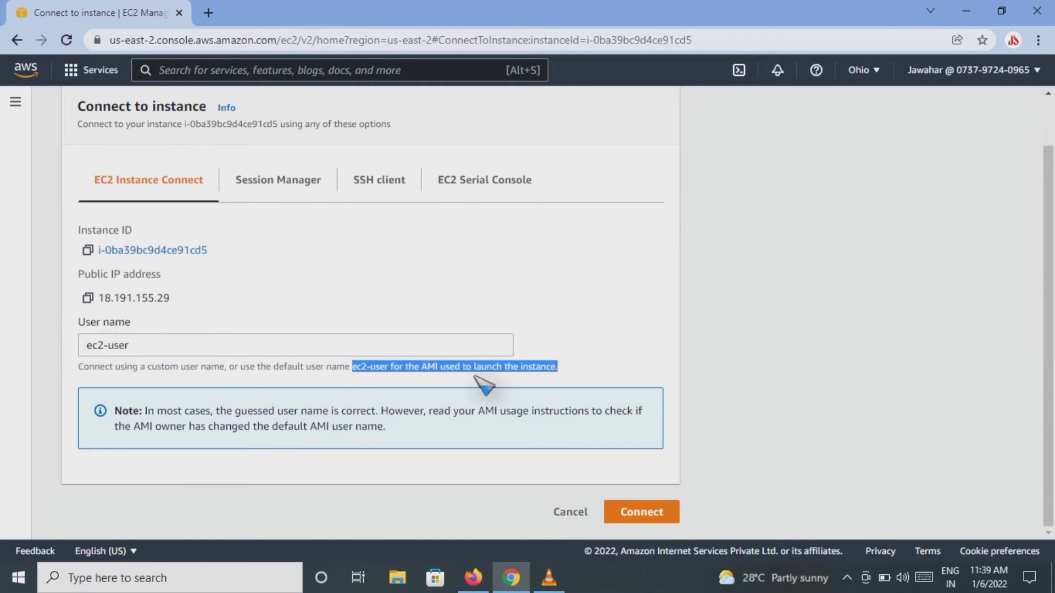
{"action": "left_click", "coordinate": [326, 391]}
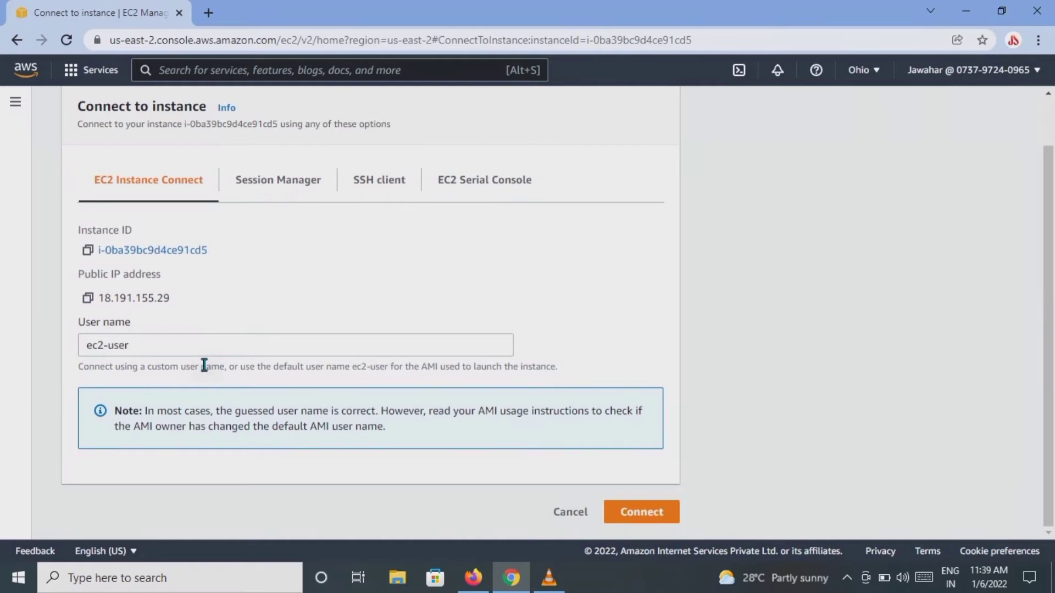
{"action": "left_click", "coordinate": [186, 345]}
{"action": "key", "text": "ctrl+a"}
{"action": "key", "text": "BackSpace"}
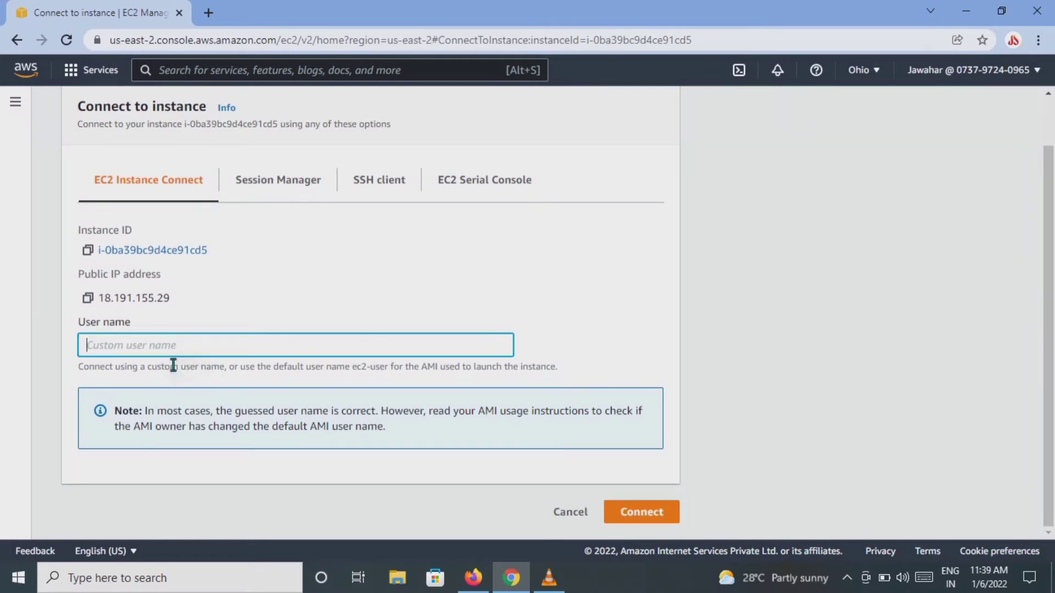
{"action": "left_click", "coordinate": [359, 374]}
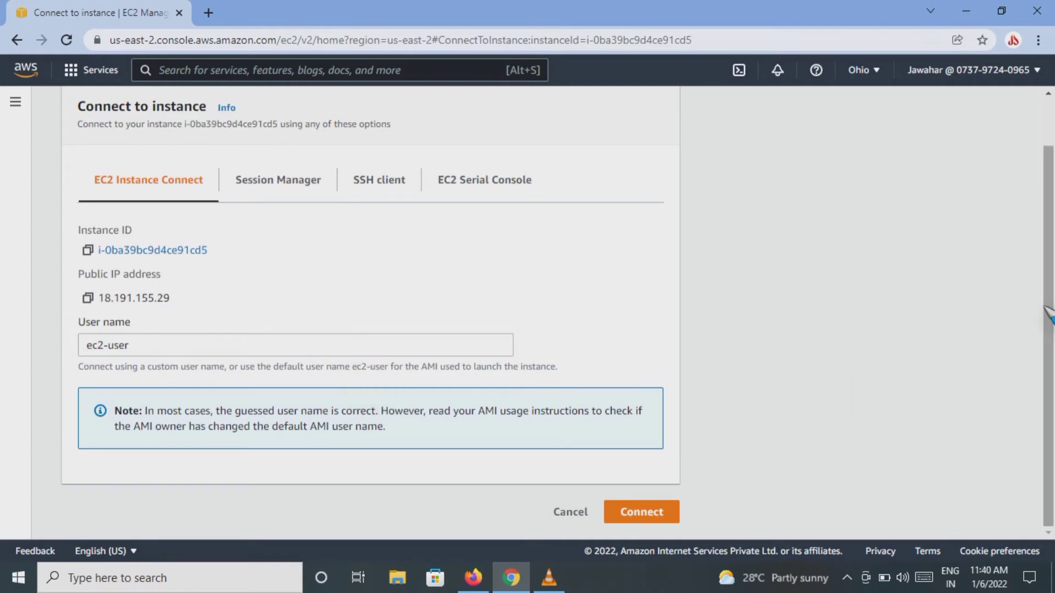
- Connect to the instance as ec2-user through EC2 Instance Connect and run aws help in its terminal
{"action": "left_click", "coordinate": [618, 514]}
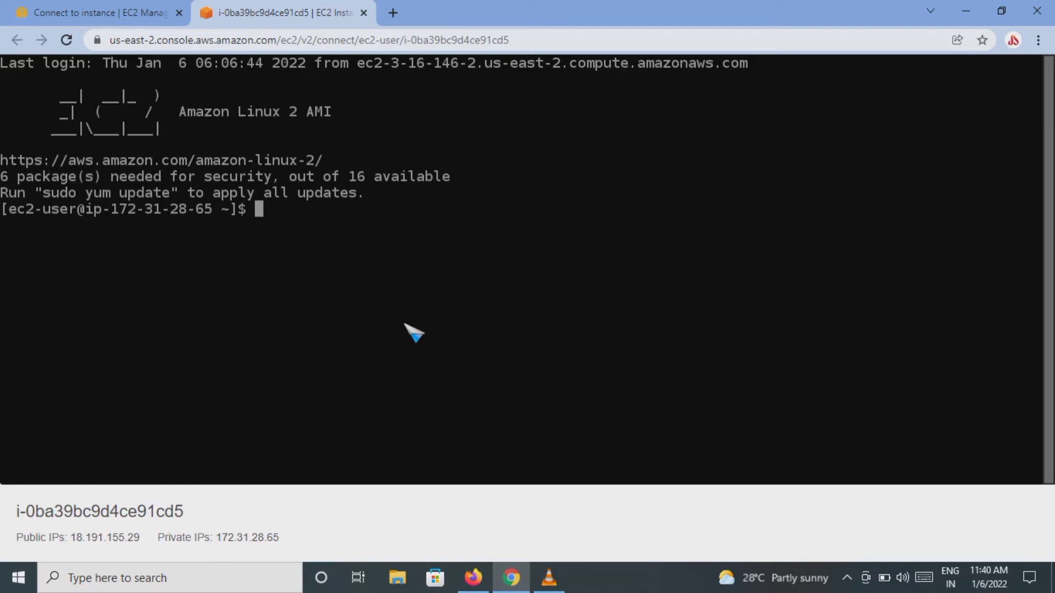
{"action": "type", "text": "aws help"}
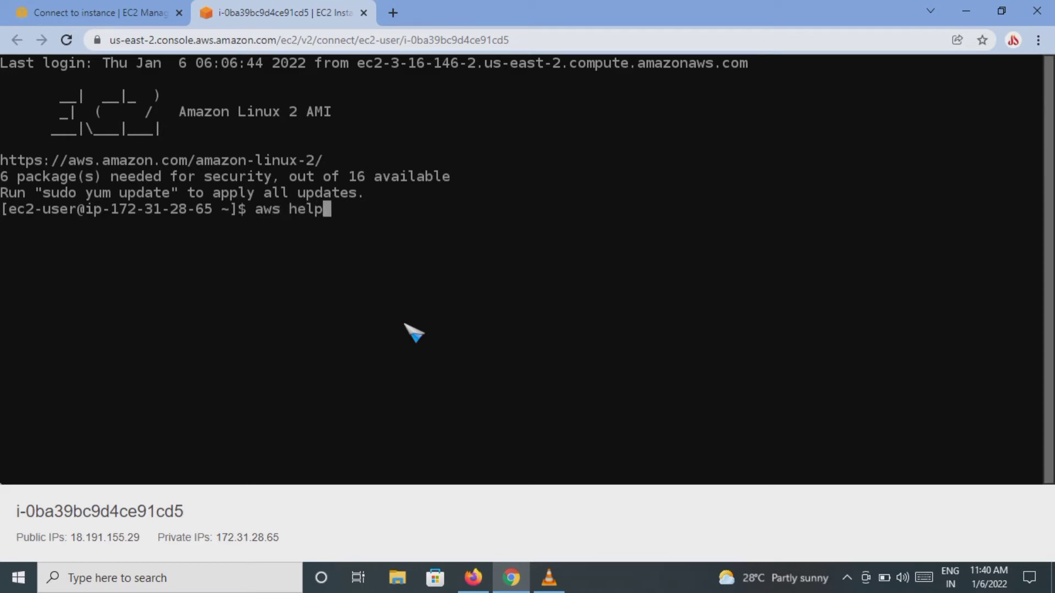
{"action": "key", "text": "Return"}
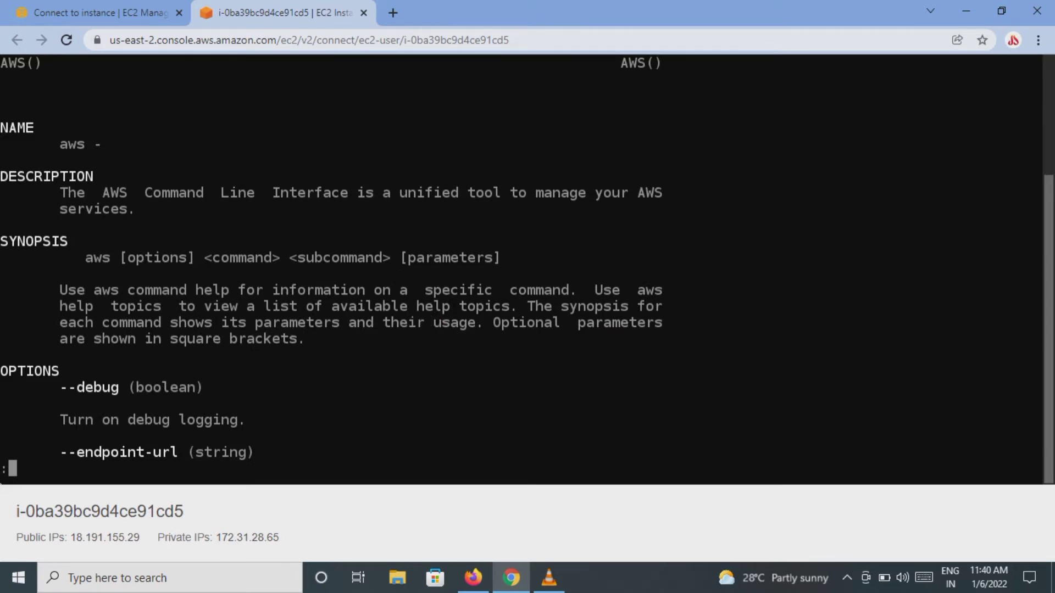
{"action": "scroll", "coordinate": [527, 271], "scroll_direction": "up", "scroll_amount": 4}
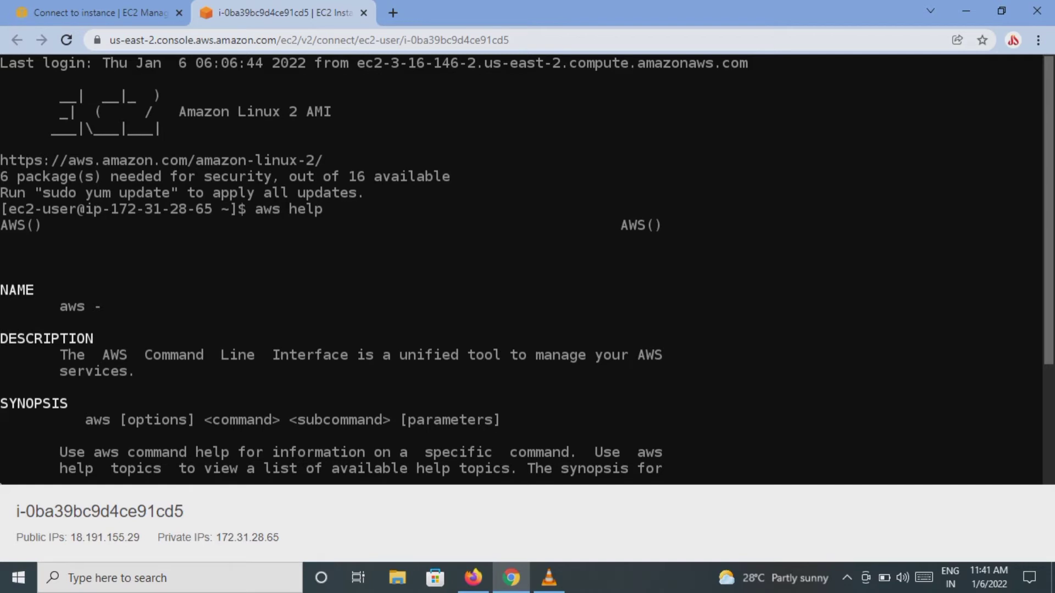
- Return to the EC2 instances list and select the running instance i-0ba39bc9d4ce91cd5
{"action": "left_click", "coordinate": [102, 11]}
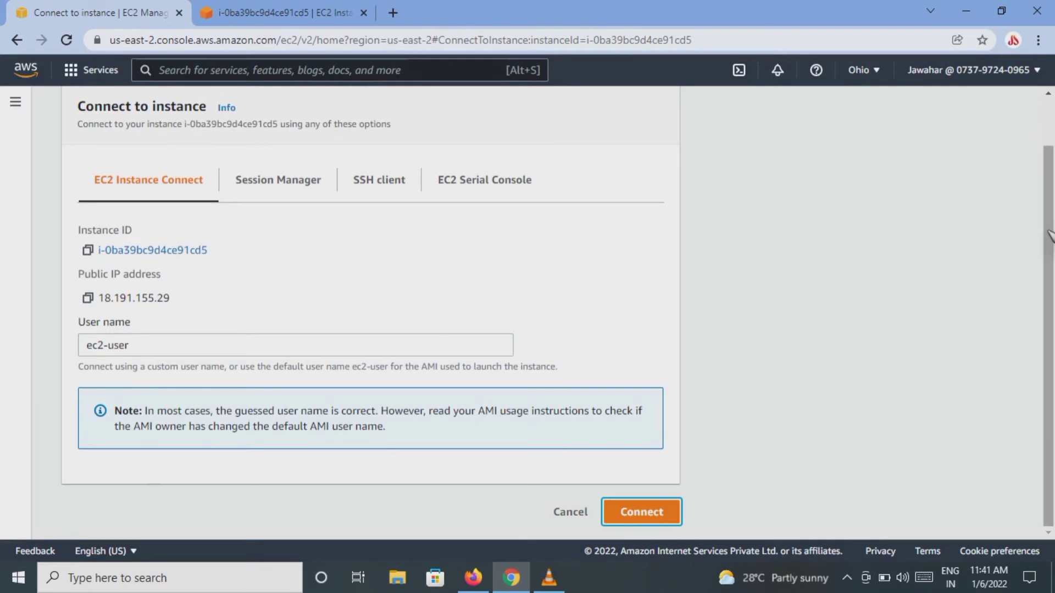
{"action": "scroll", "coordinate": [1048, 131], "scroll_direction": "up", "scroll_amount": 1}
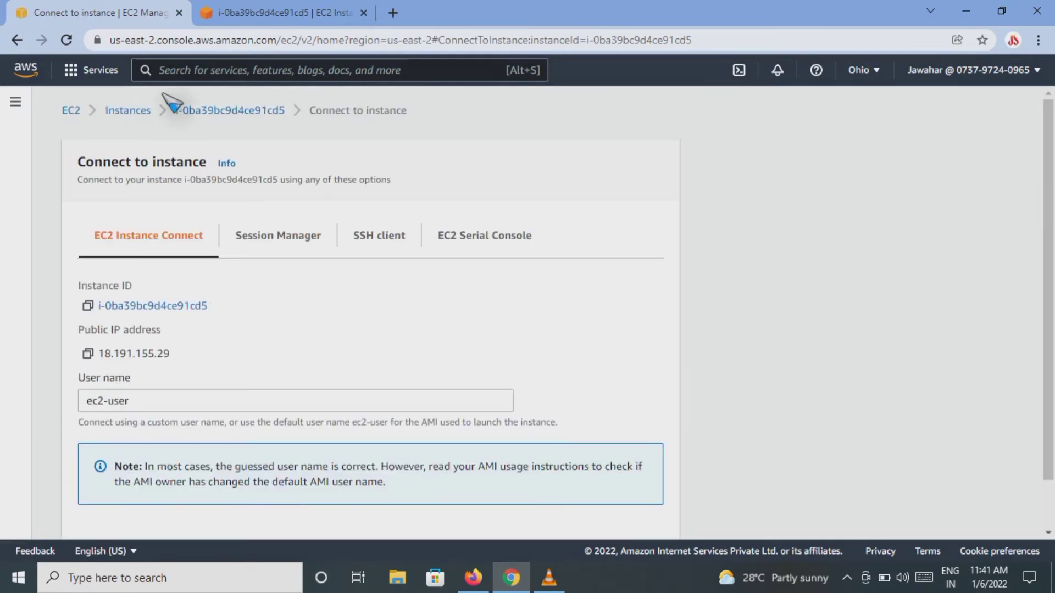
{"action": "left_click", "coordinate": [120, 113]}
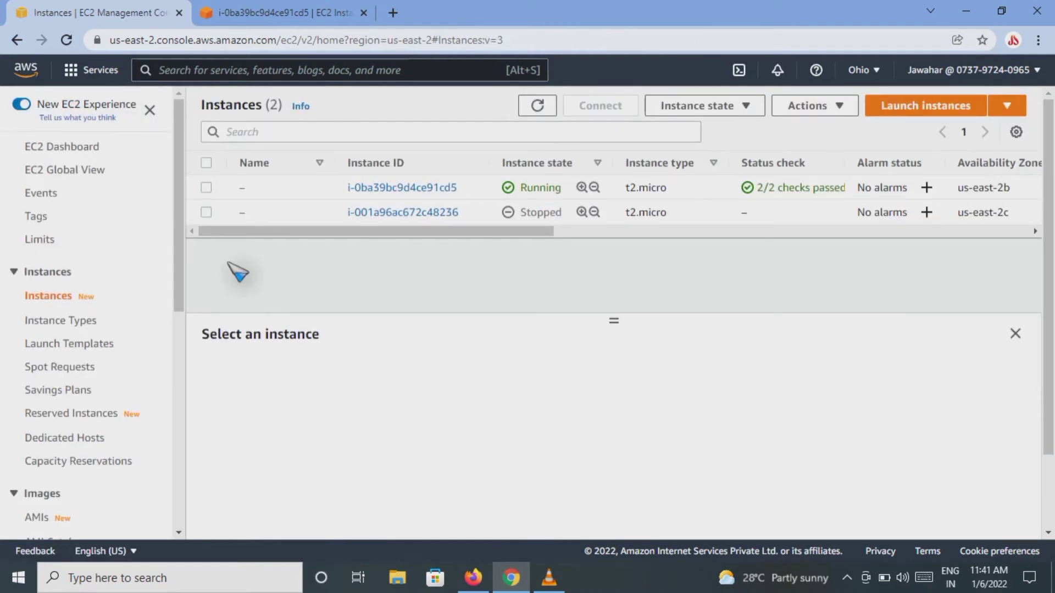
{"action": "left_click", "coordinate": [207, 188]}
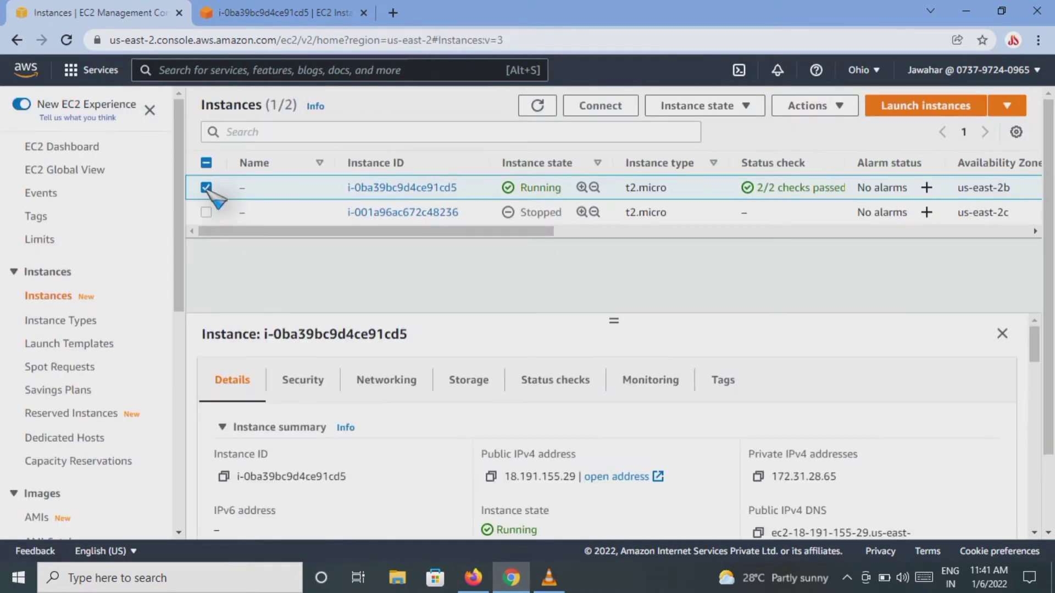
- Examine the selected instance's security details, including its security group and its inbound and outbound rules
{"action": "left_click", "coordinate": [302, 380]}
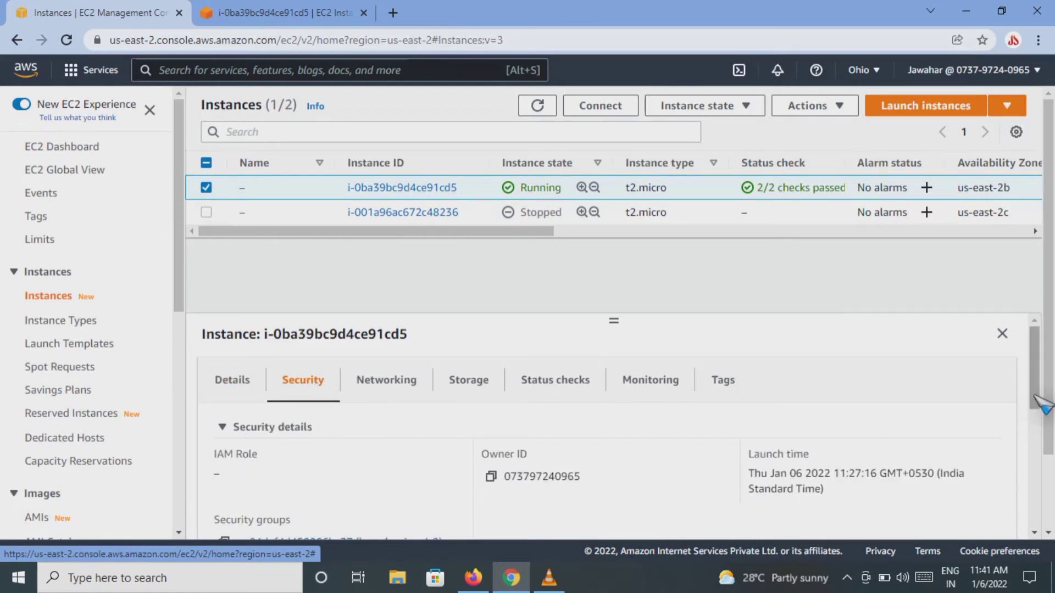
{"action": "scroll", "coordinate": [421, 476], "scroll_direction": "down", "scroll_amount": 2}
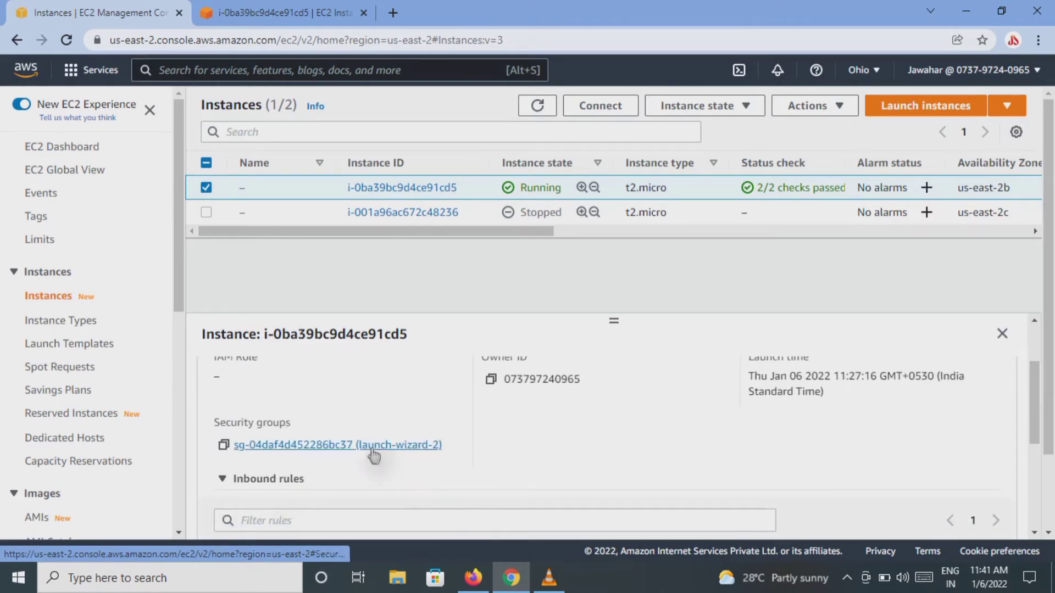
{"action": "left_click_drag", "start_coordinate": [1043, 379], "coordinate": [1041, 416]}
{"action": "left_click_drag", "start_coordinate": [1037, 437], "coordinate": [1031, 478]}
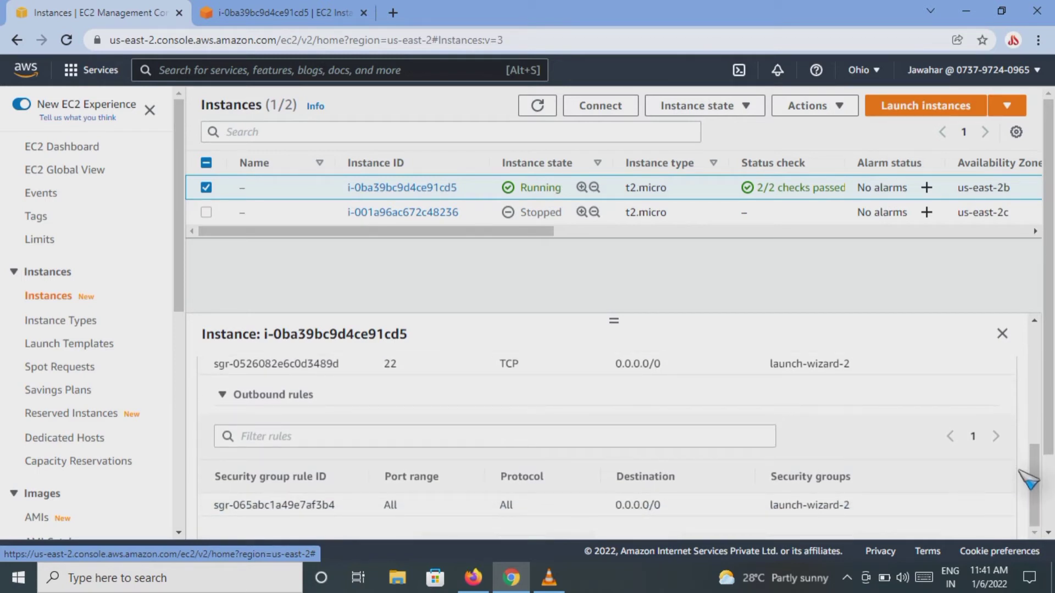
{"action": "left_click_drag", "start_coordinate": [1035, 493], "coordinate": [1040, 416]}
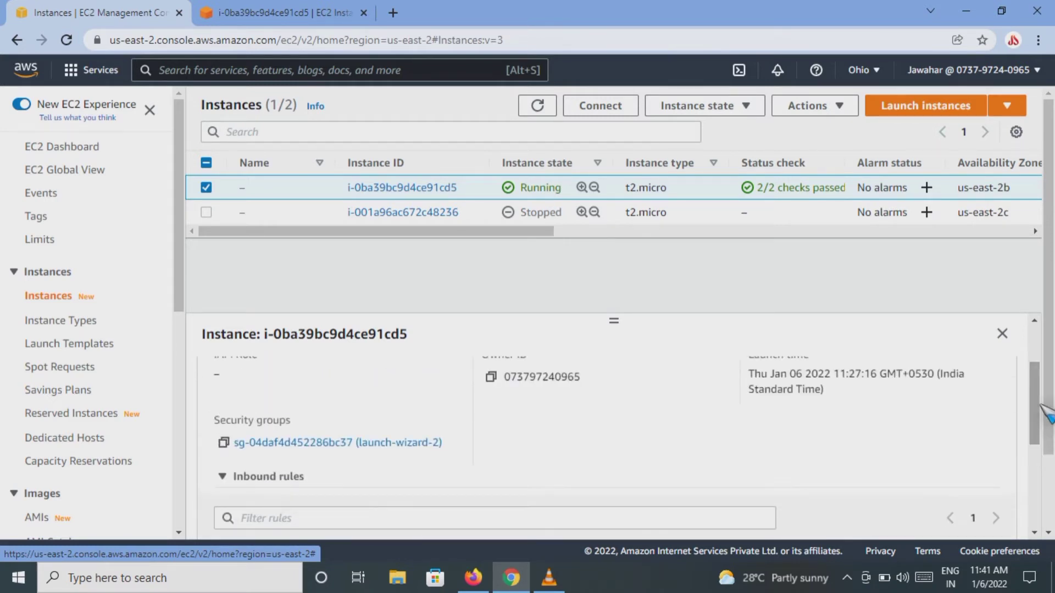
- Open the instance's launch-wizard-2 security group and examine the type, port range and source of its inbound rule
{"action": "left_click", "coordinate": [398, 444]}
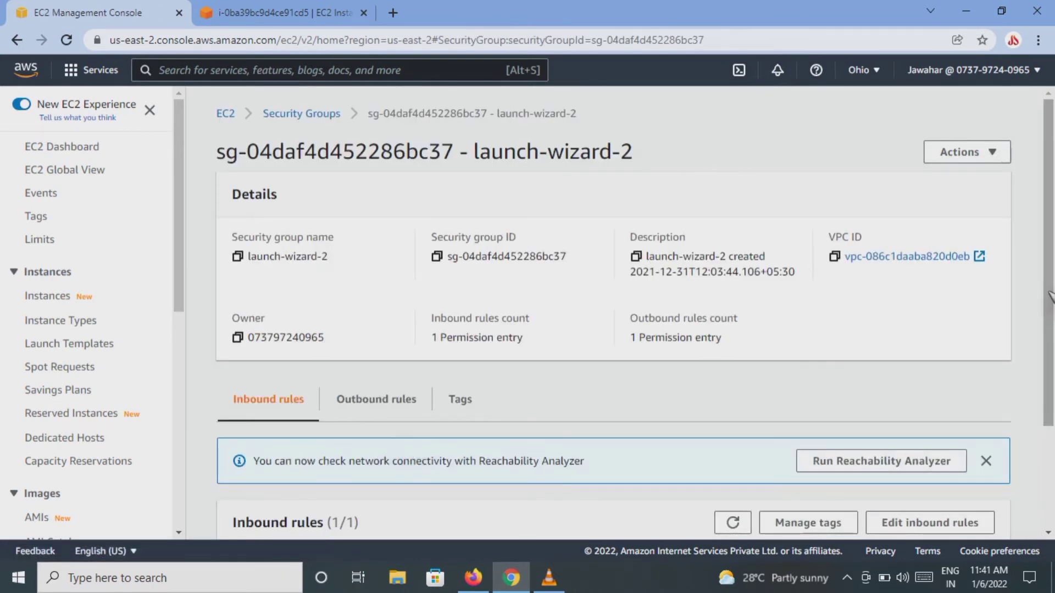
{"action": "left_click_drag", "start_coordinate": [1039, 303], "coordinate": [1040, 413]}
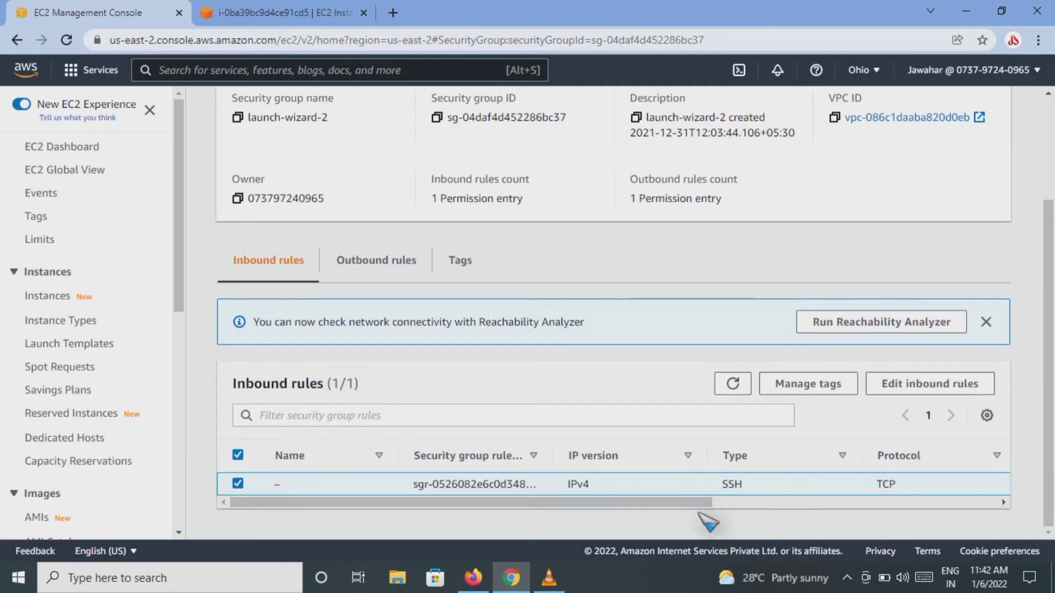
{"action": "left_click_drag", "start_coordinate": [697, 501], "coordinate": [864, 518]}
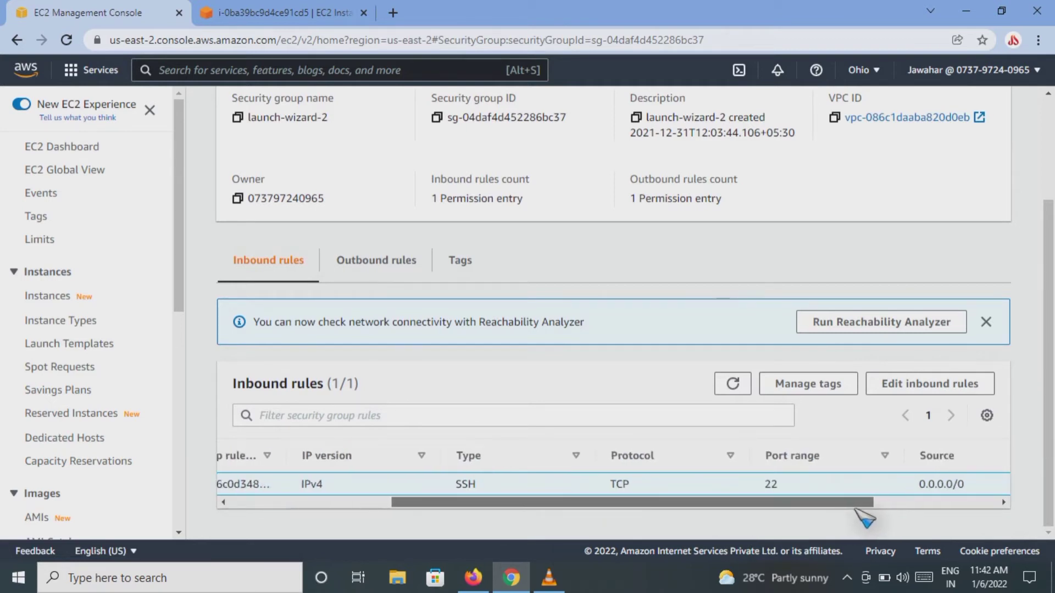
- Delete the SSH inbound rule from the launch-wizard-2 security group and save the rules
{"action": "left_click", "coordinate": [892, 385]}
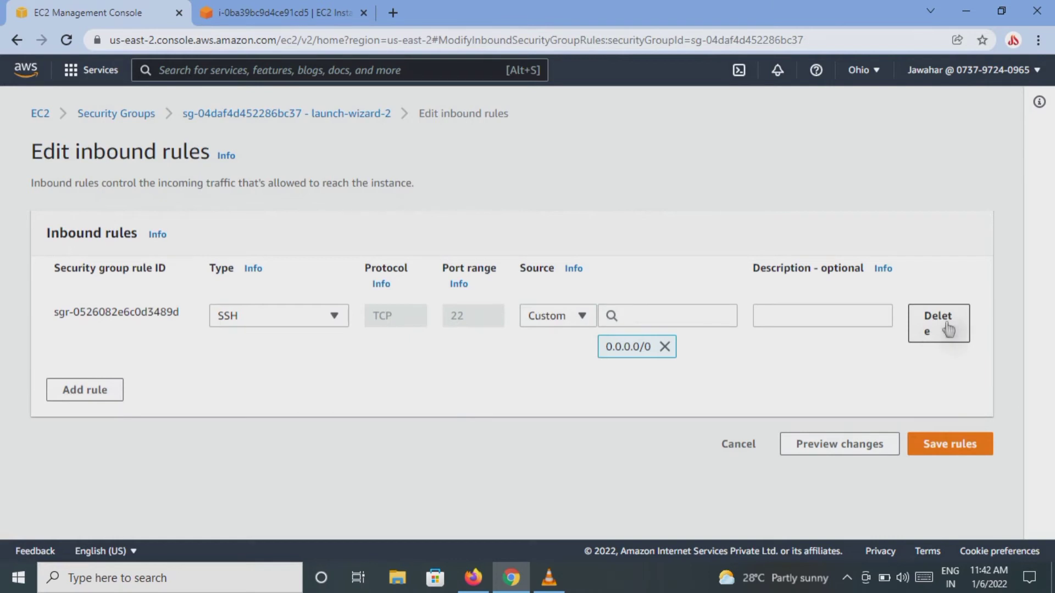
{"action": "left_click", "coordinate": [947, 328]}
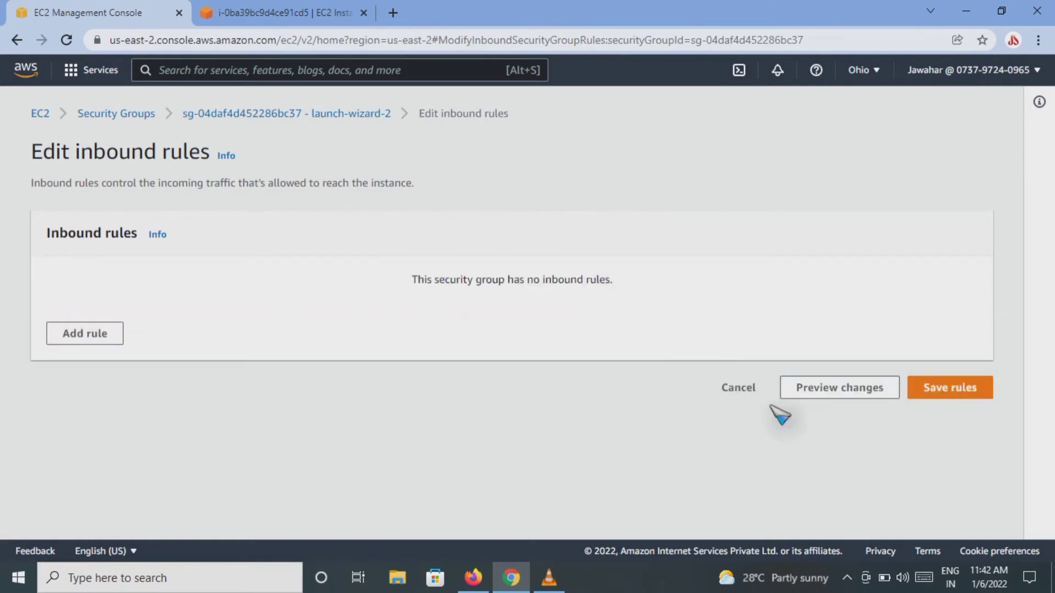
{"action": "left_click", "coordinate": [934, 393]}
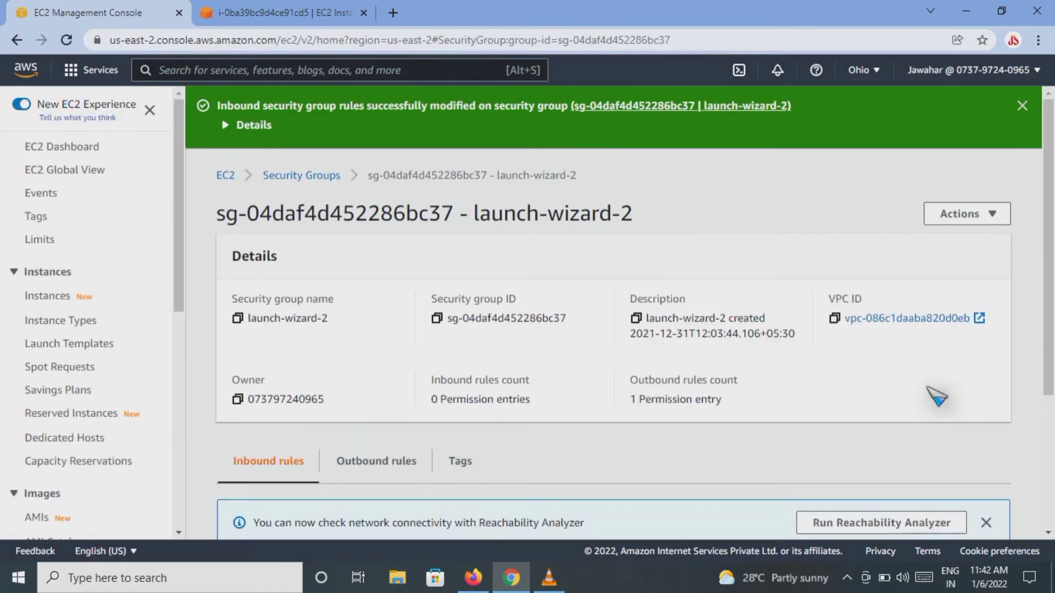
- Reload the instance's terminal session to test the connection without the SSH rule, and return to the security group page
{"action": "left_click", "coordinate": [233, 13]}
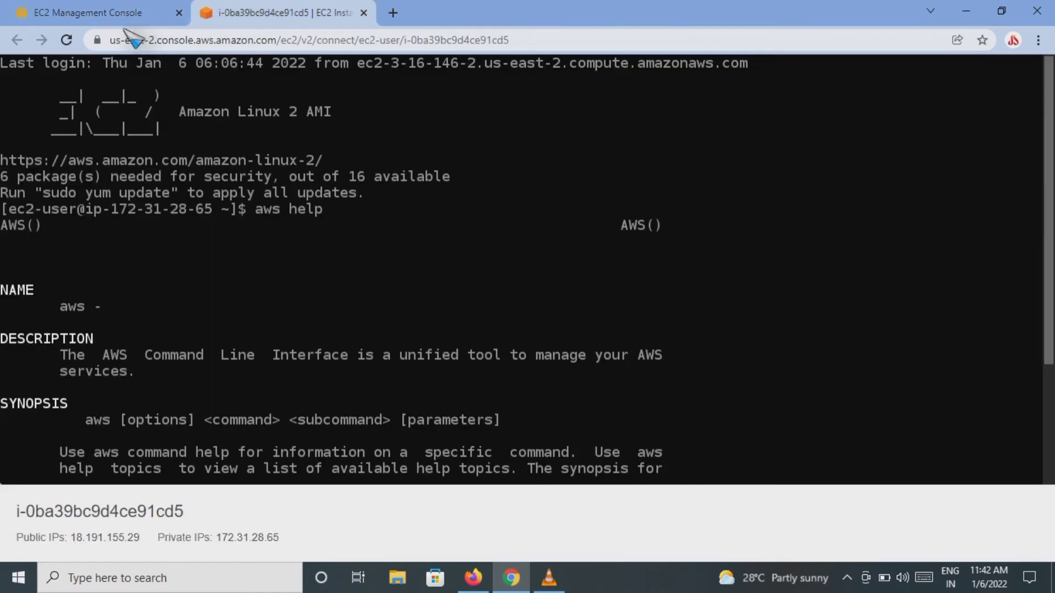
{"action": "left_click", "coordinate": [66, 40]}
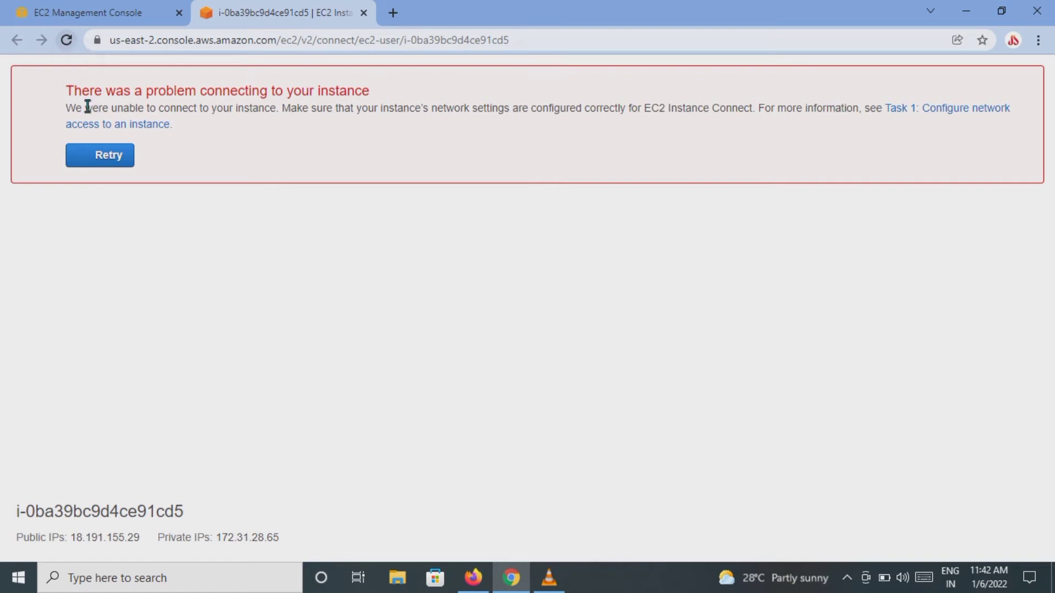
{"action": "left_click", "coordinate": [88, 7]}
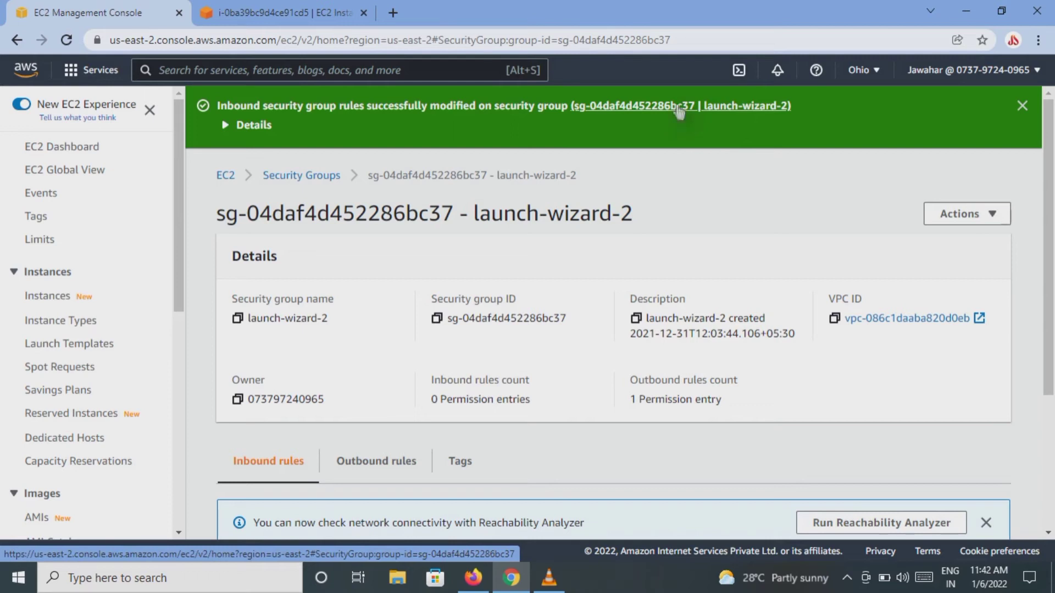
{"action": "left_click", "coordinate": [847, 579]}
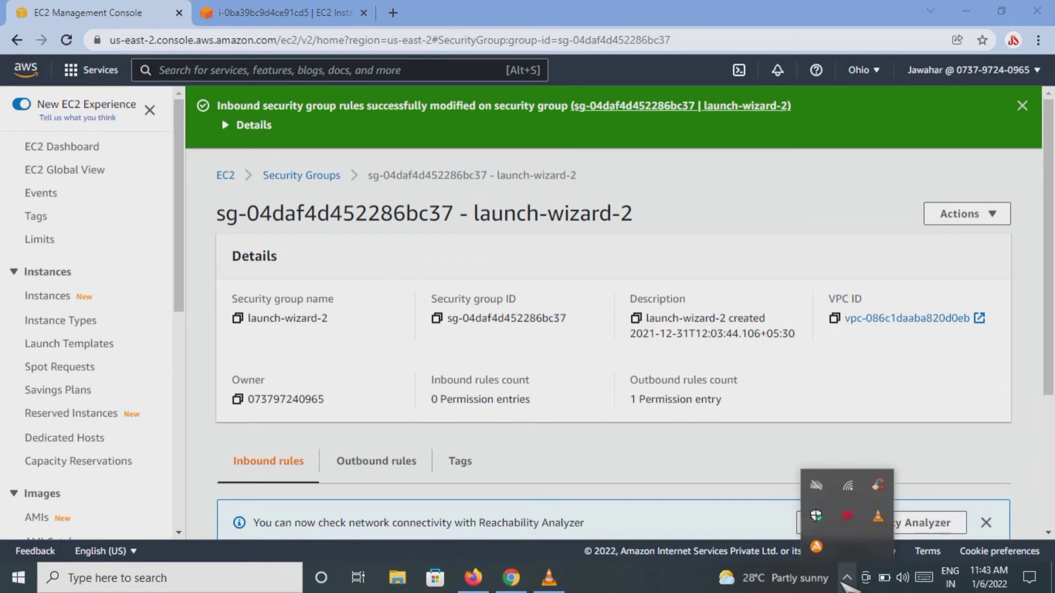
{"action": "left_click", "coordinate": [684, 113]}
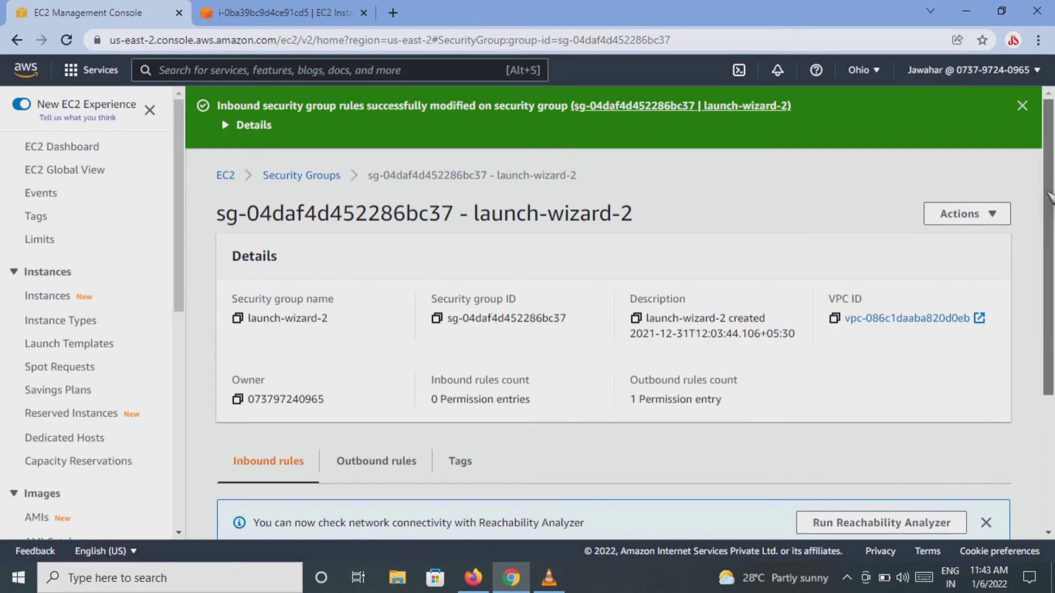
- Add an inbound rule of type SSH with source 0.0.0.0/0 to the launch-wizard-2 security group and save the rules
{"action": "scroll", "coordinate": [1049, 198], "scroll_direction": "down", "scroll_amount": 4}
{"action": "left_click", "coordinate": [935, 388]}
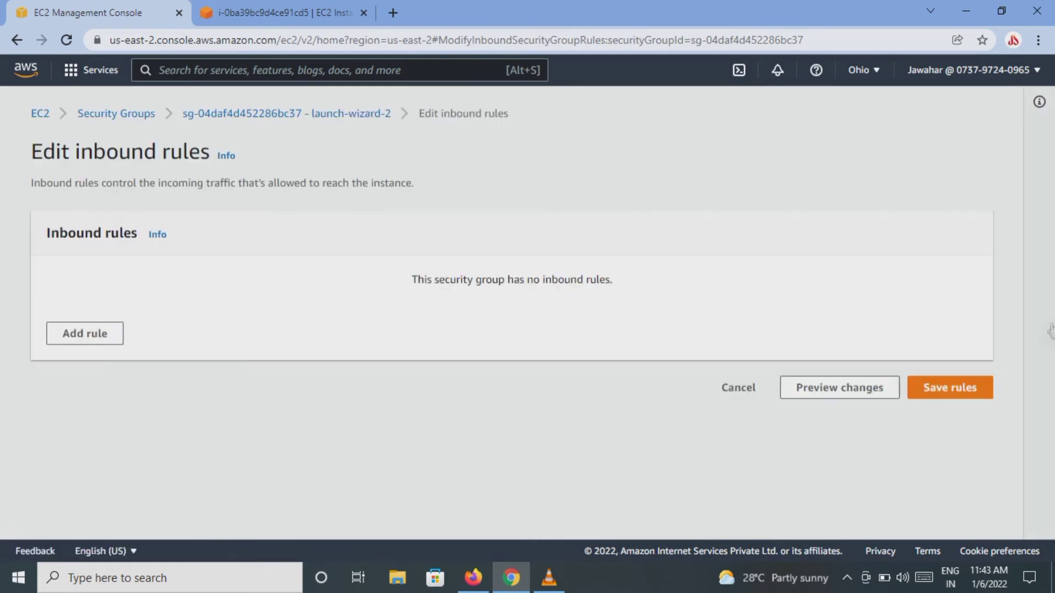
{"action": "left_click", "coordinate": [62, 336]}
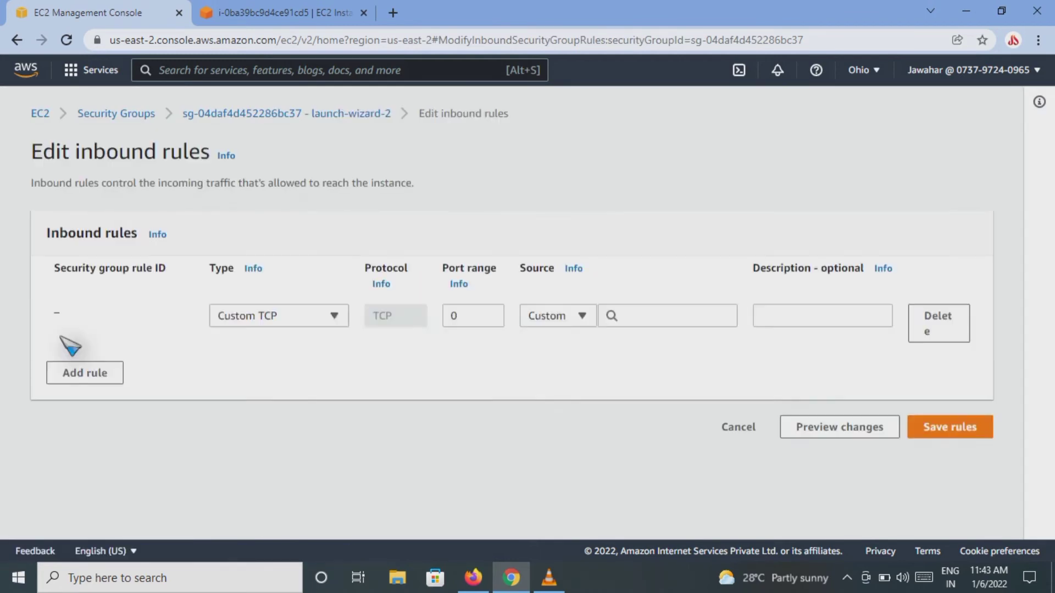
{"action": "left_click", "coordinate": [334, 316]}
{"action": "type", "text": "ssh"}
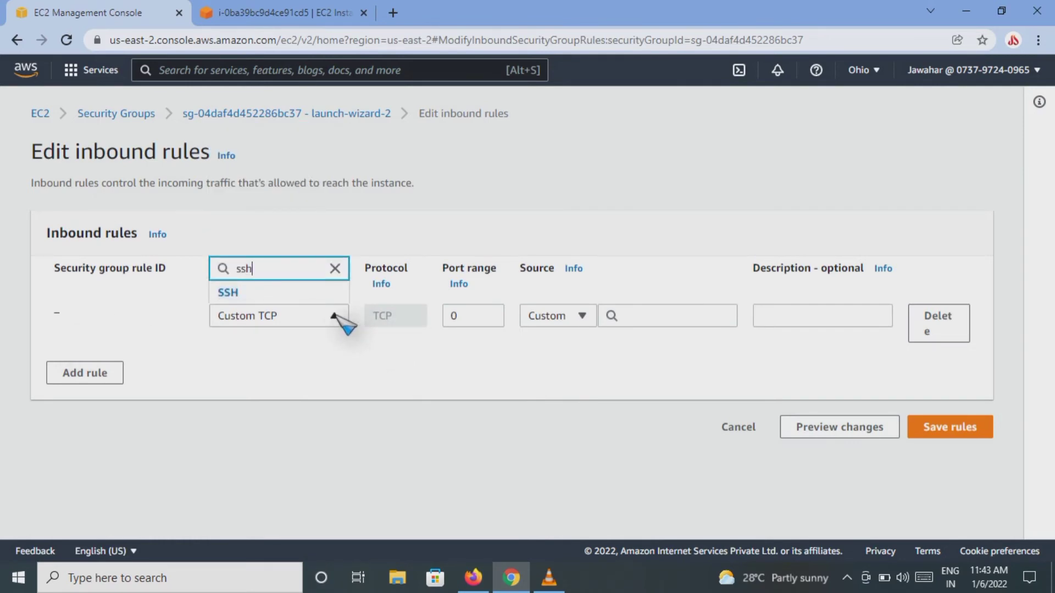
{"action": "left_click", "coordinate": [278, 292]}
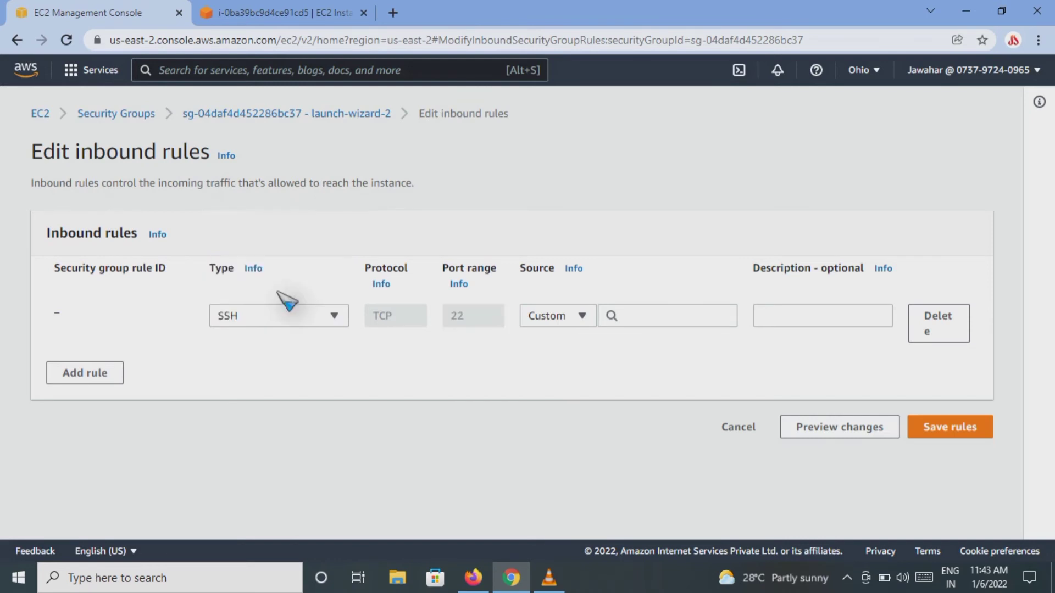
{"action": "left_click", "coordinate": [667, 323]}
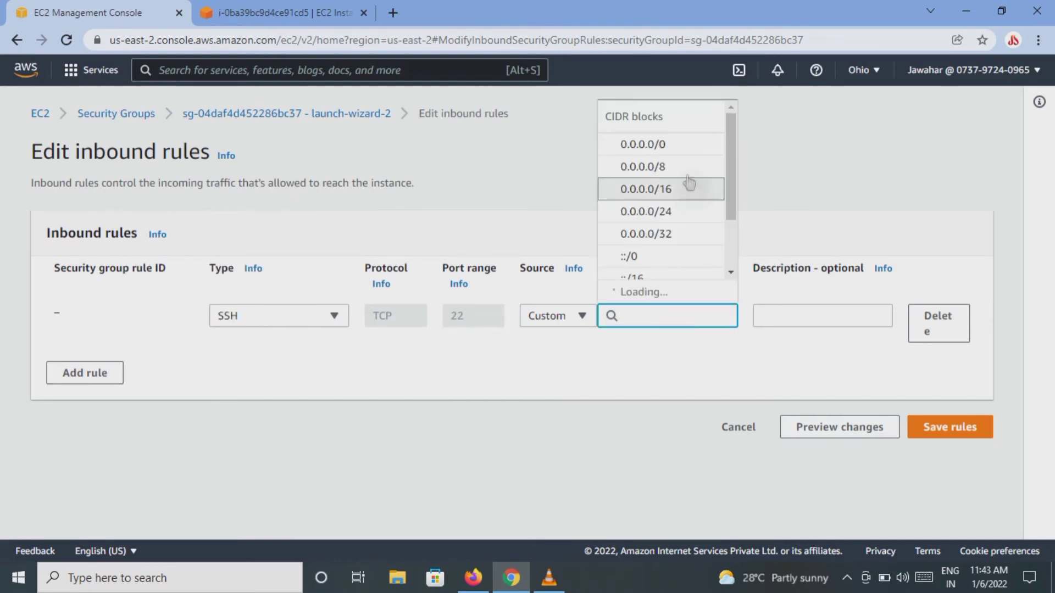
{"action": "left_click", "coordinate": [643, 144]}
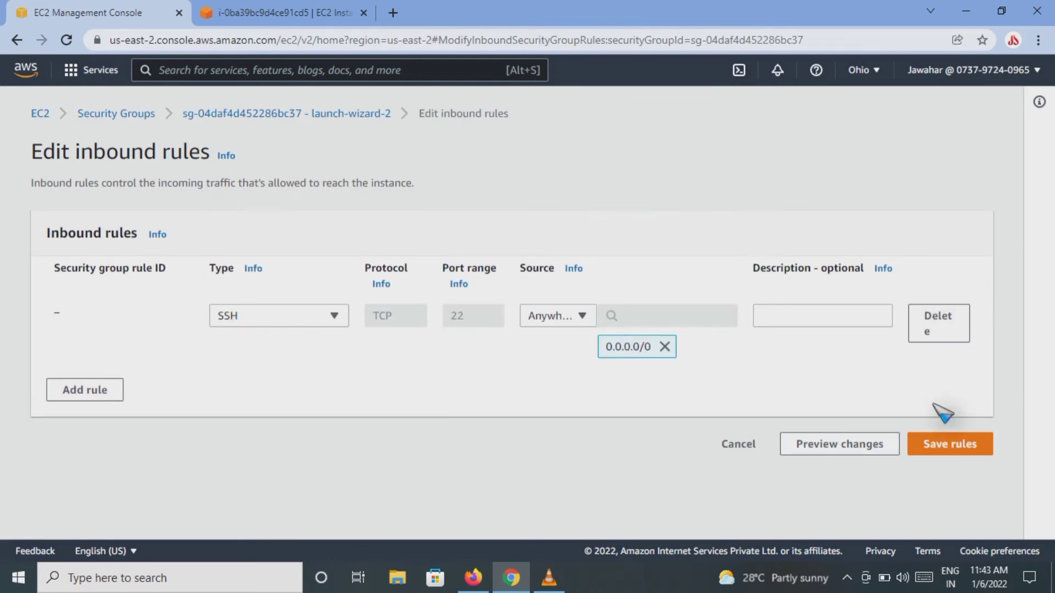
{"action": "left_click", "coordinate": [937, 448]}
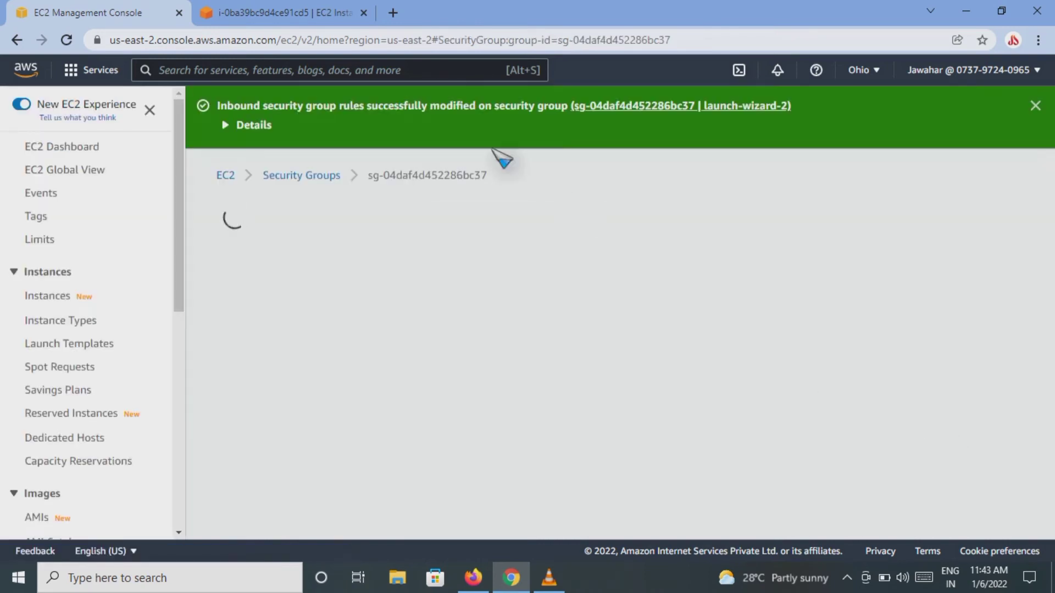
- Reload the instance's terminal session to reconnect, and run ping google.com for several packets before stopping it
{"action": "left_click", "coordinate": [286, 12]}
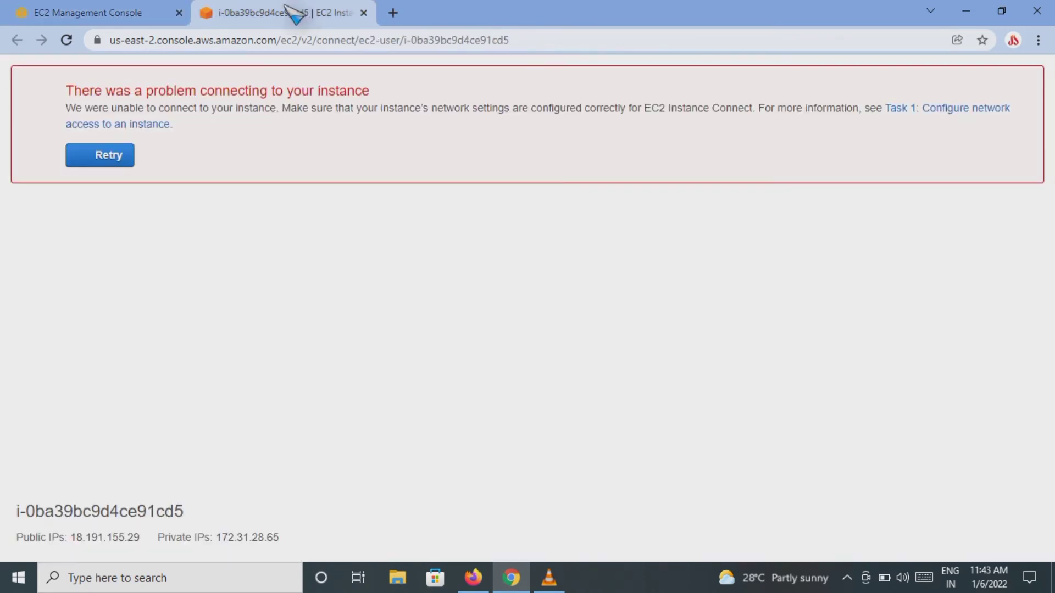
{"action": "left_click", "coordinate": [65, 39]}
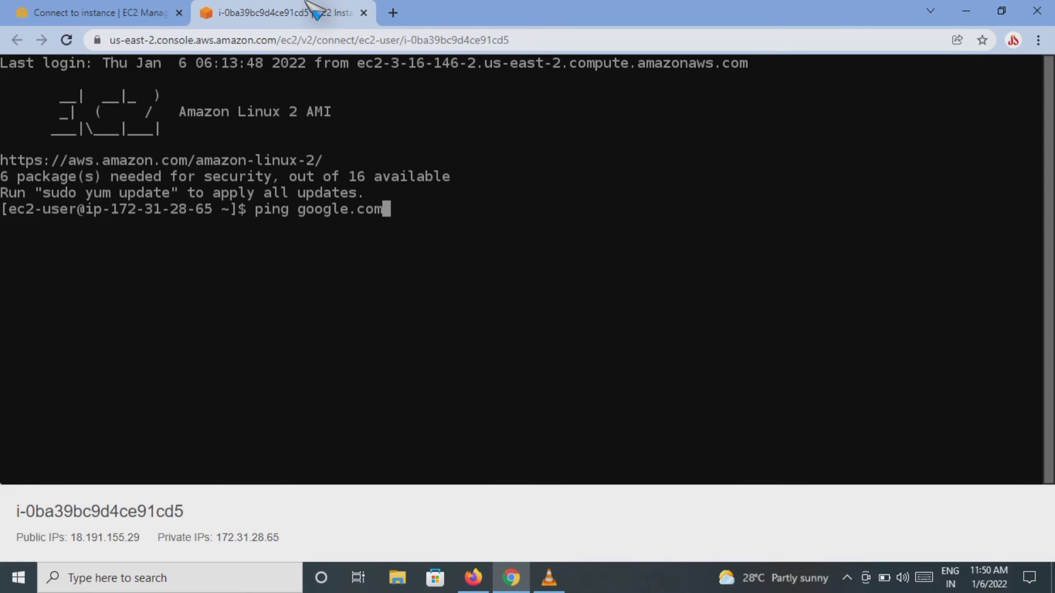
{"action": "key", "text": "Return"}
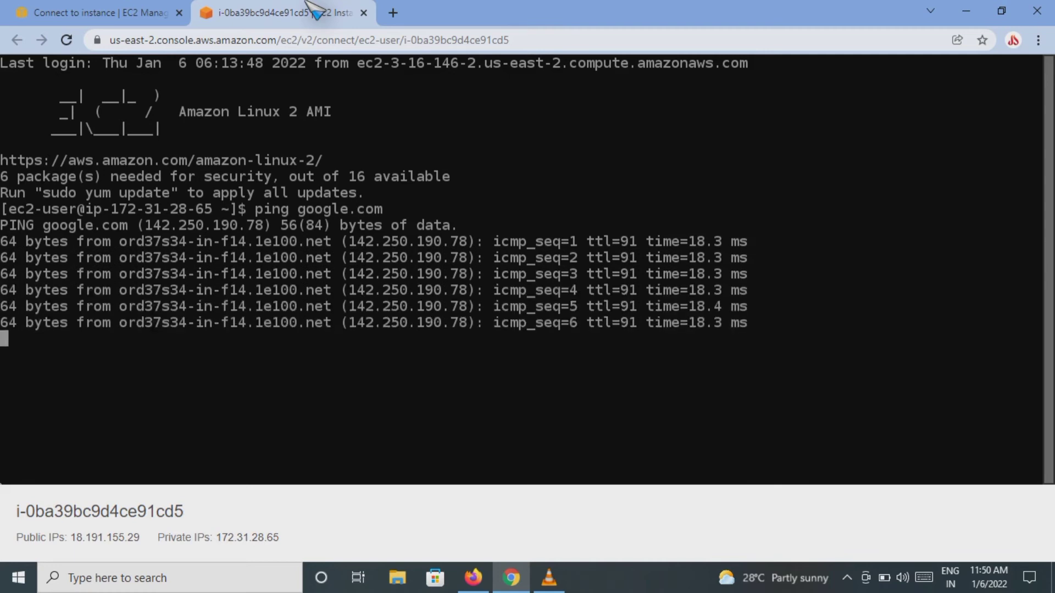
{"action": "key", "text": "ctrl+c"}
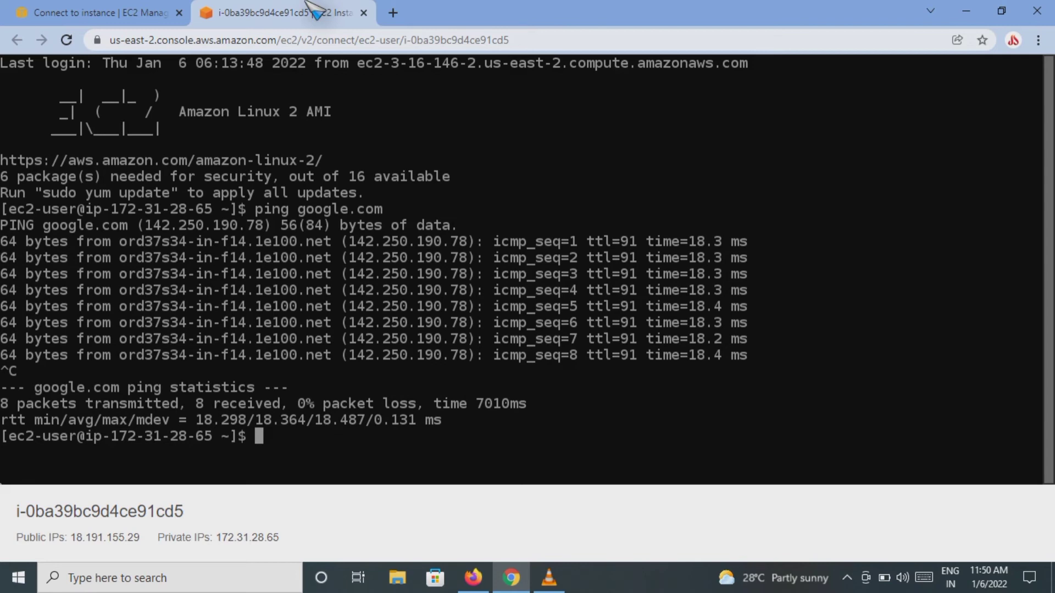
- Clear the instance's terminal and check the installed AWS CLI version with aws --version
{"action": "type", "text": "clea"}
{"action": "type", "text": "r"}
{"action": "key", "text": "Return"}
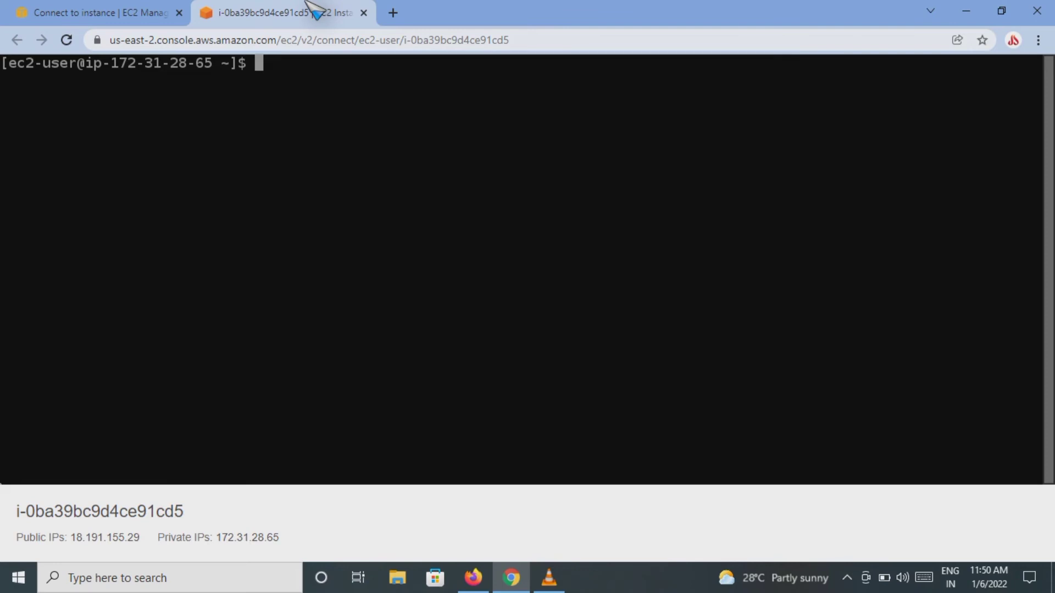
{"action": "type", "text": "aws --version"}
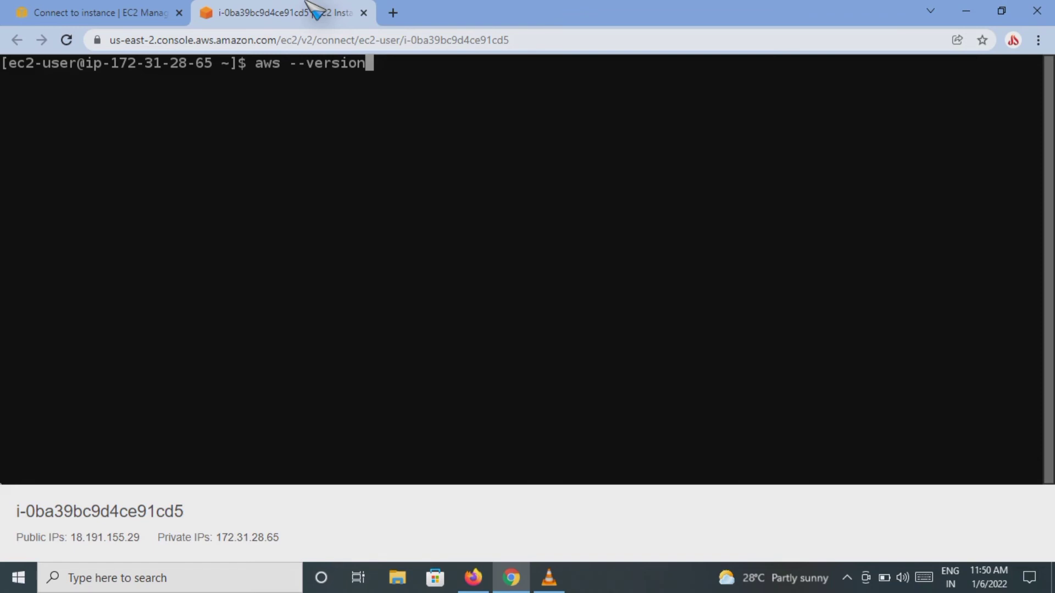
{"action": "key", "text": "Return"}
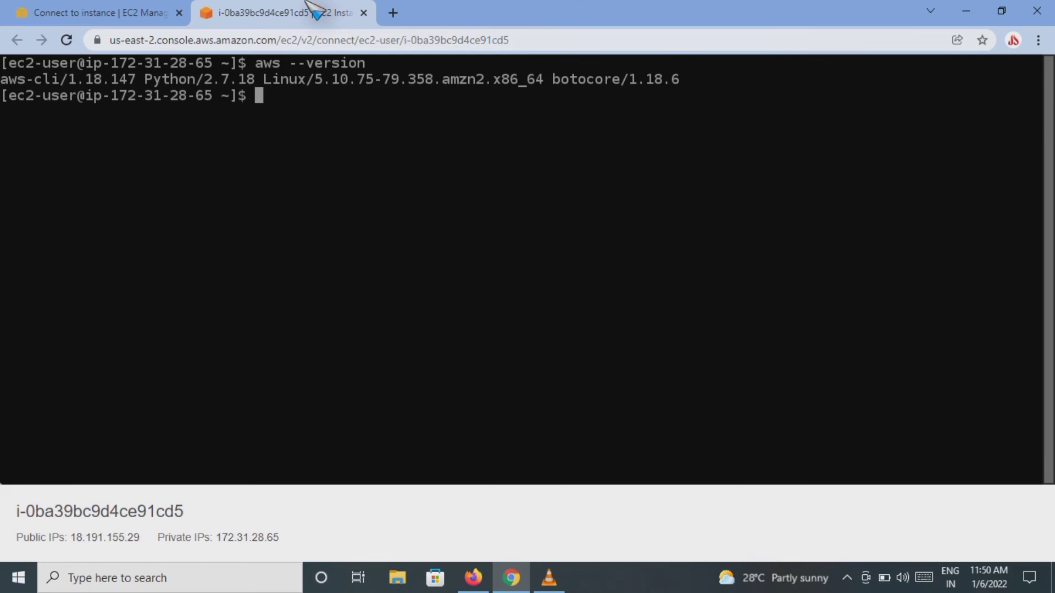
- Try to list the account's IAM users by running aws iam list-users in the instance's terminal
{"action": "type", "text": "aws iam  lisy"}
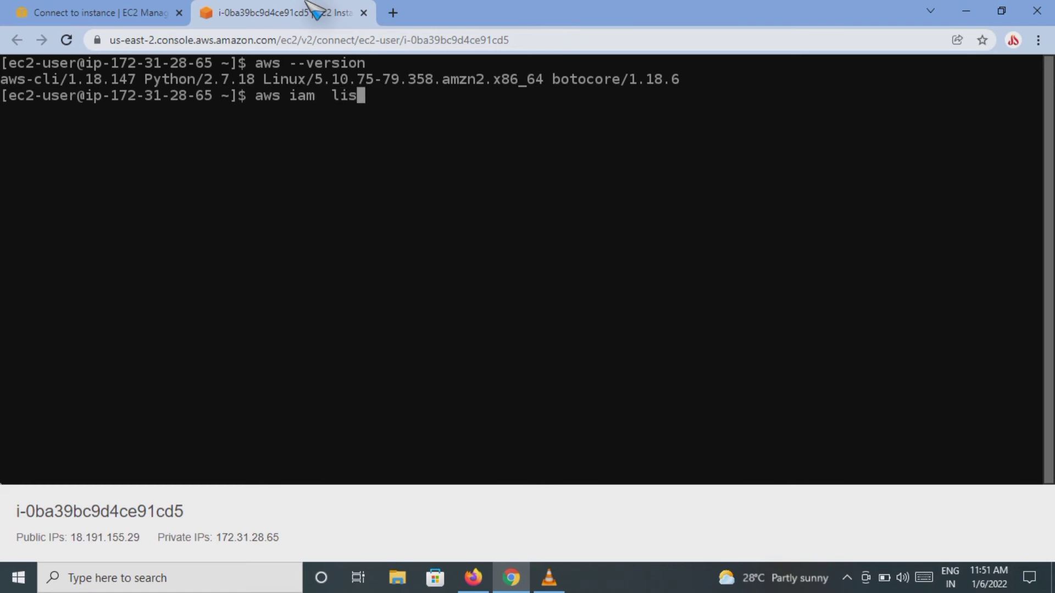
{"action": "key", "text": "BackSpace"}
{"action": "type", "text": "t-usrs"}
{"action": "key", "text": "BackSpace"}
{"action": "key", "text": "BackSpace"}
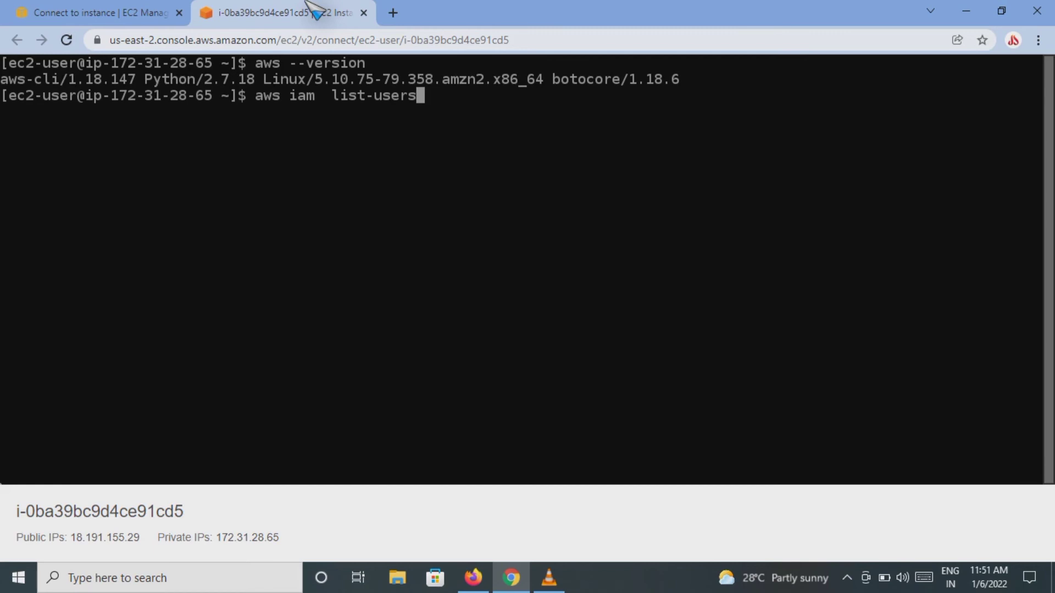
{"action": "key", "text": "BackSpace"}
{"action": "key", "text": "BackSpace"}
{"action": "key", "text": "BackSpace"}
{"action": "key", "text": "BackSpace"}
{"action": "key", "text": "BackSpace"}
{"action": "key", "text": "BackSpace"}
{"action": "key", "text": "BackSpace"}
{"action": "key", "text": "BackSpace"}
{"action": "key", "text": "BackSpace"}
{"action": "key", "text": "BackSpace"}
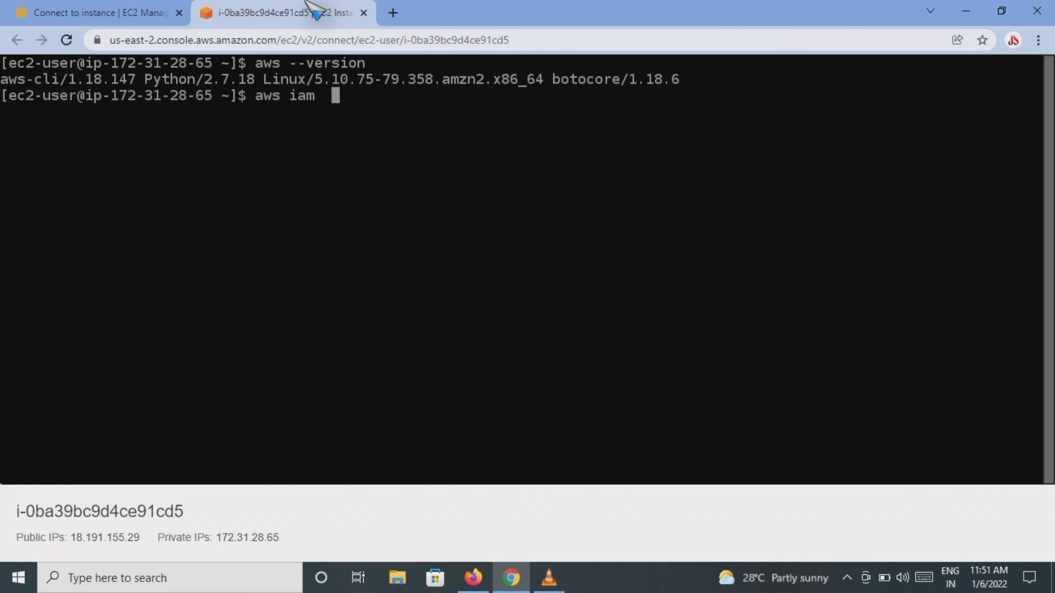
{"action": "key", "text": "BackSpace"}
{"action": "key", "text": "BackSpace"}
{"action": "type", "text": "list-users"}
{"action": "key", "text": "Return"}
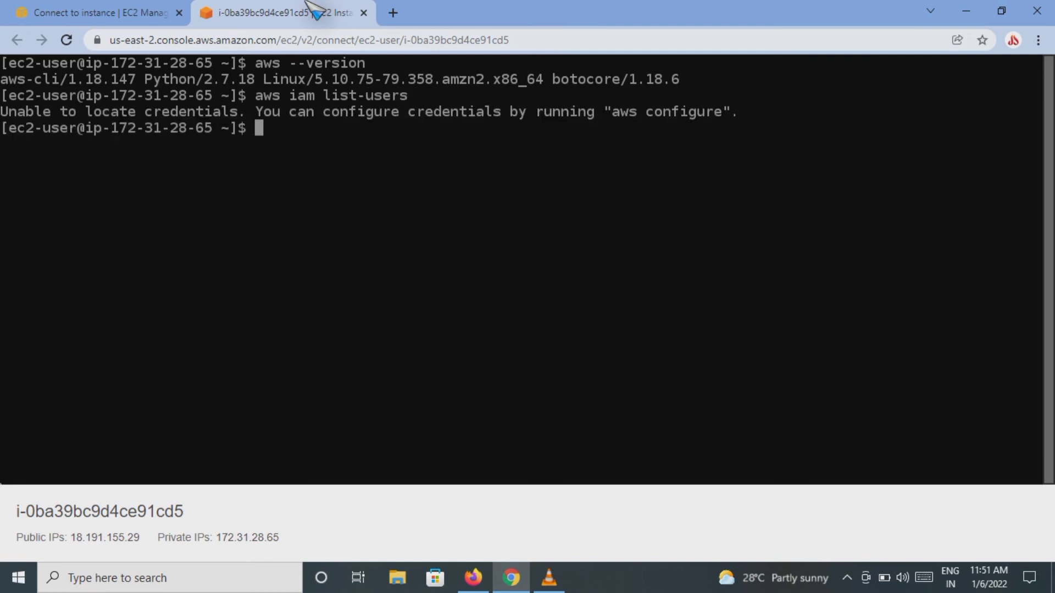
- Run aws configure and leave the access key ID, secret access key, default region and output format blank
{"action": "type", "text": "aws configure"}
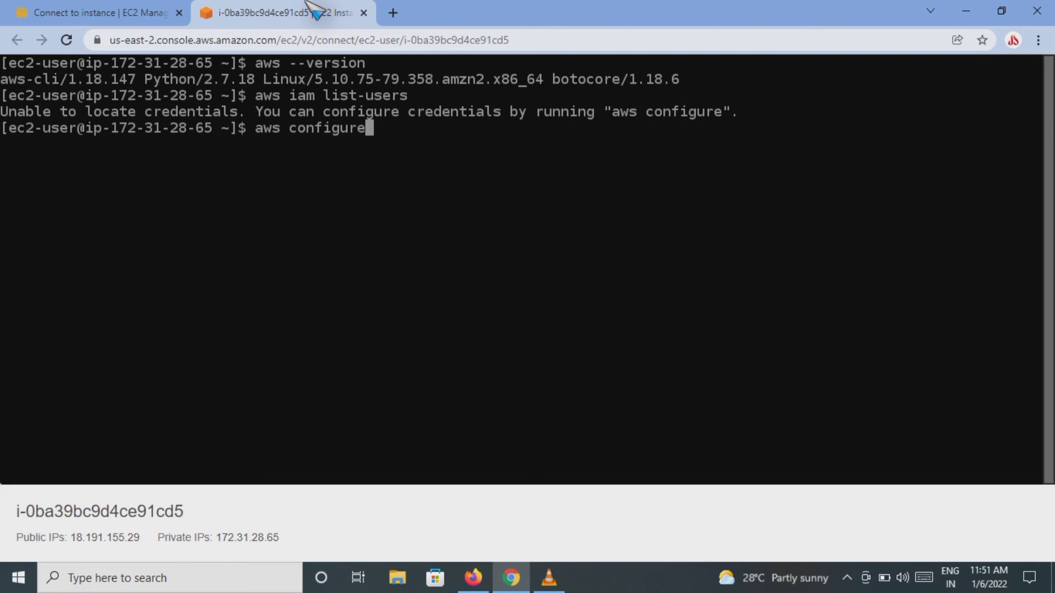
{"action": "key", "text": "Return"}
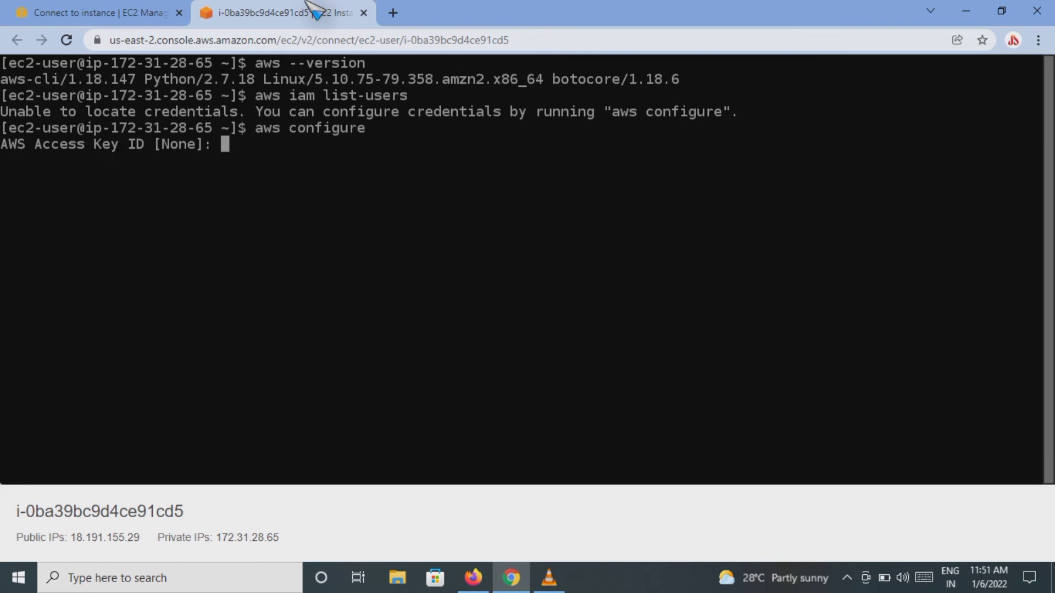
{"action": "key", "text": "Return"}
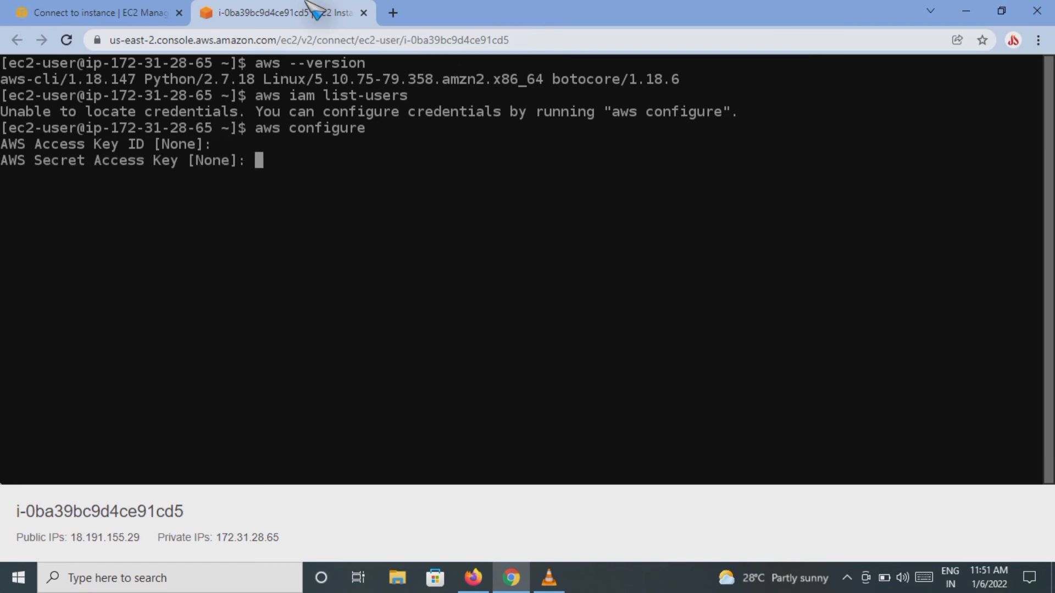
{"action": "key", "text": "Return"}
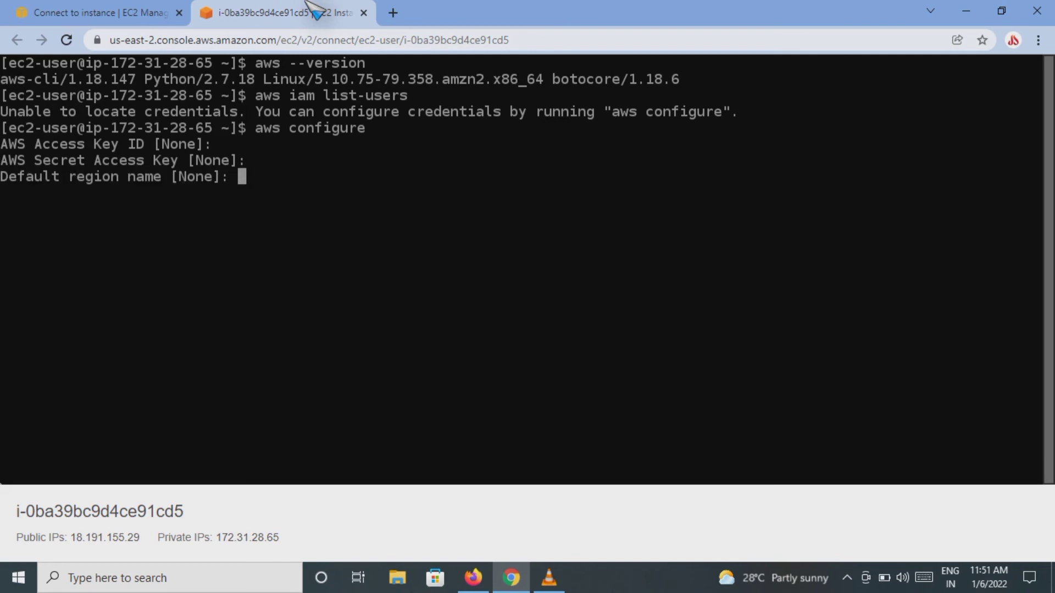
{"action": "key", "text": "Return"}
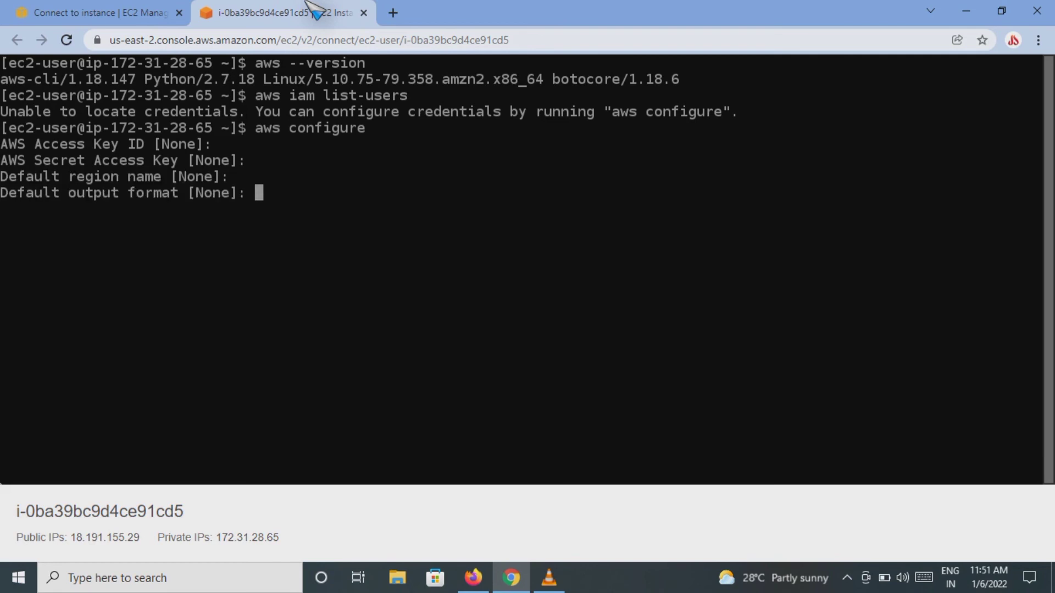
{"action": "key", "text": "Return"}
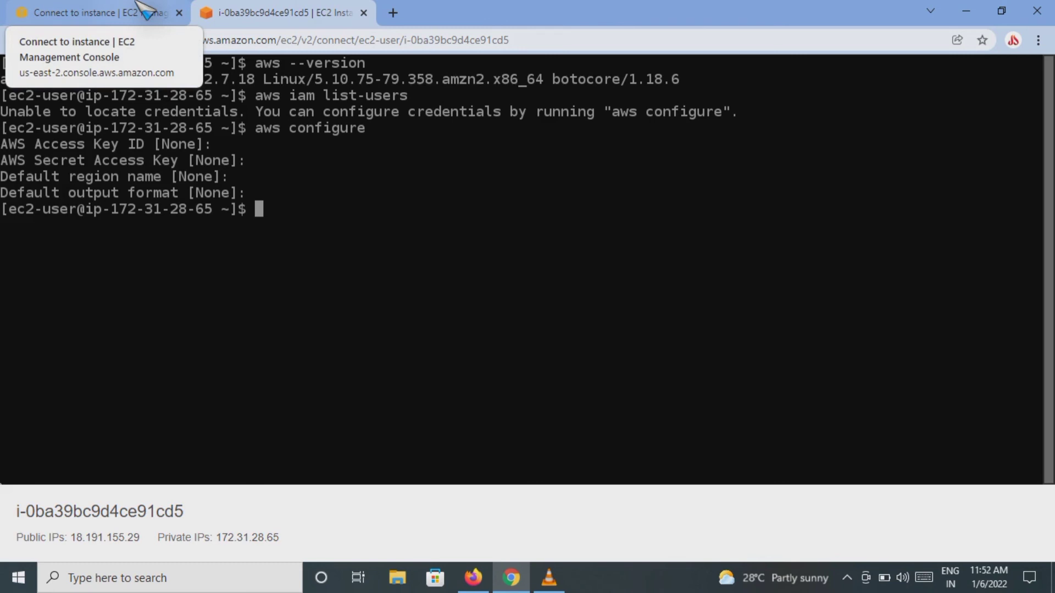
{"action": "left_click", "coordinate": [118, 11]}
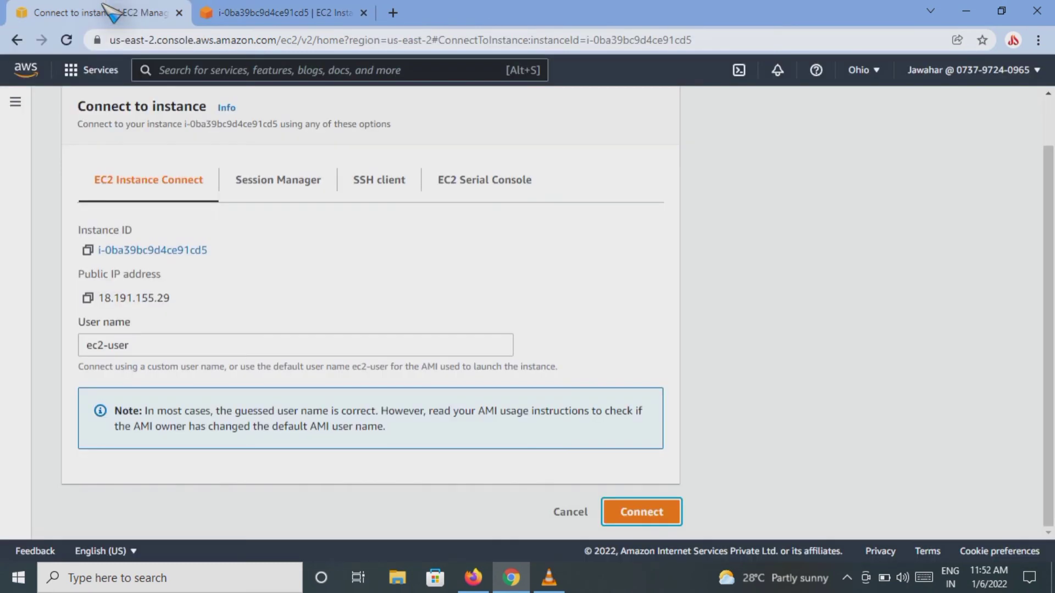
{"action": "left_click", "coordinate": [277, 12]}
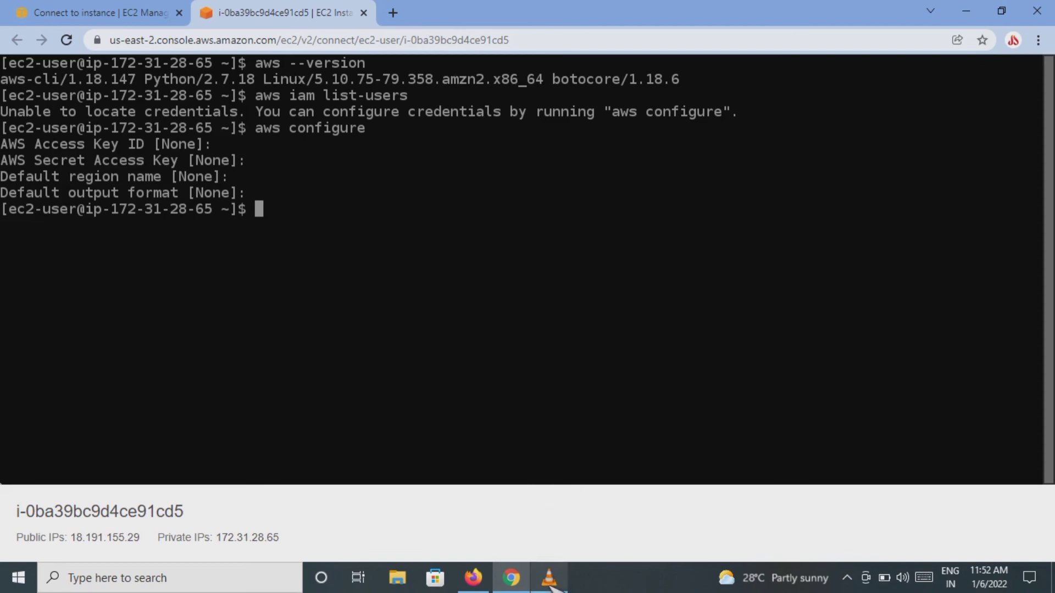
{"action": "mouse_move", "coordinate": [550, 563]}
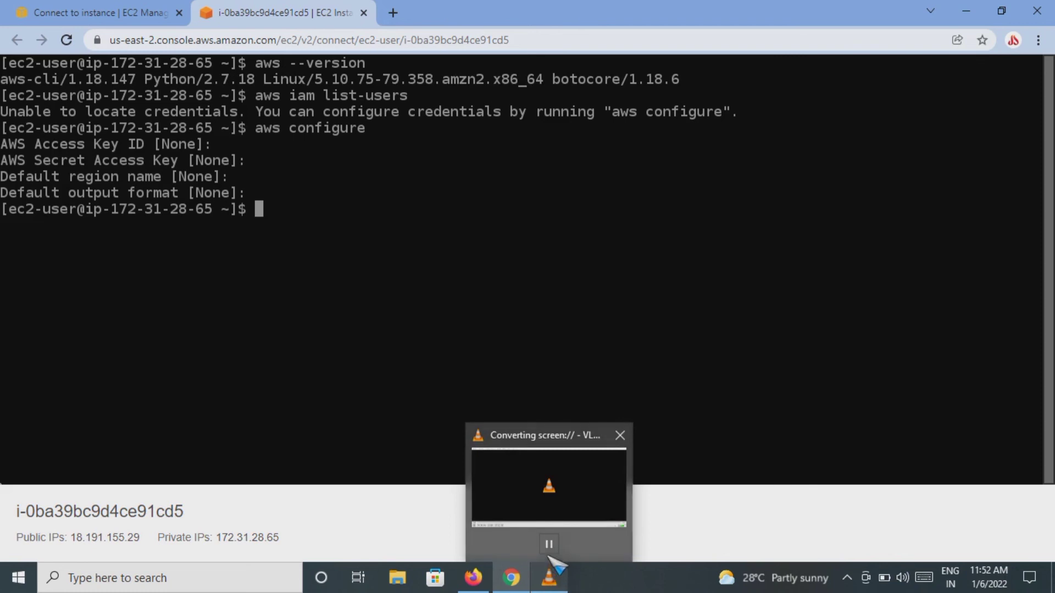
- Return to the Connect to instance page in the EC2 console and open the Instances list from it
{"action": "left_click", "coordinate": [78, 5]}
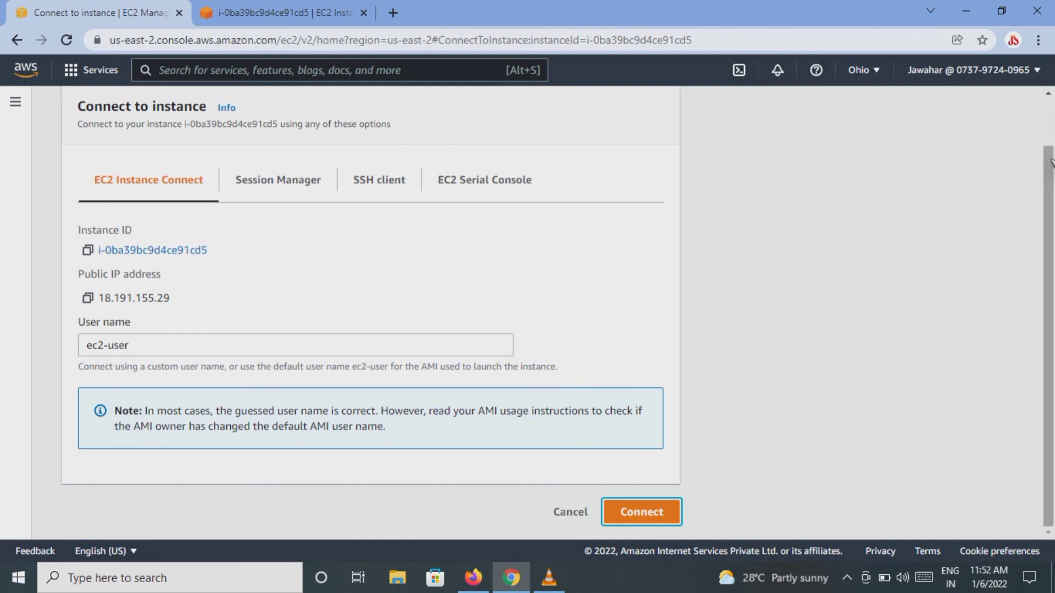
{"action": "scroll", "coordinate": [1050, 105], "scroll_direction": "up", "scroll_amount": 1}
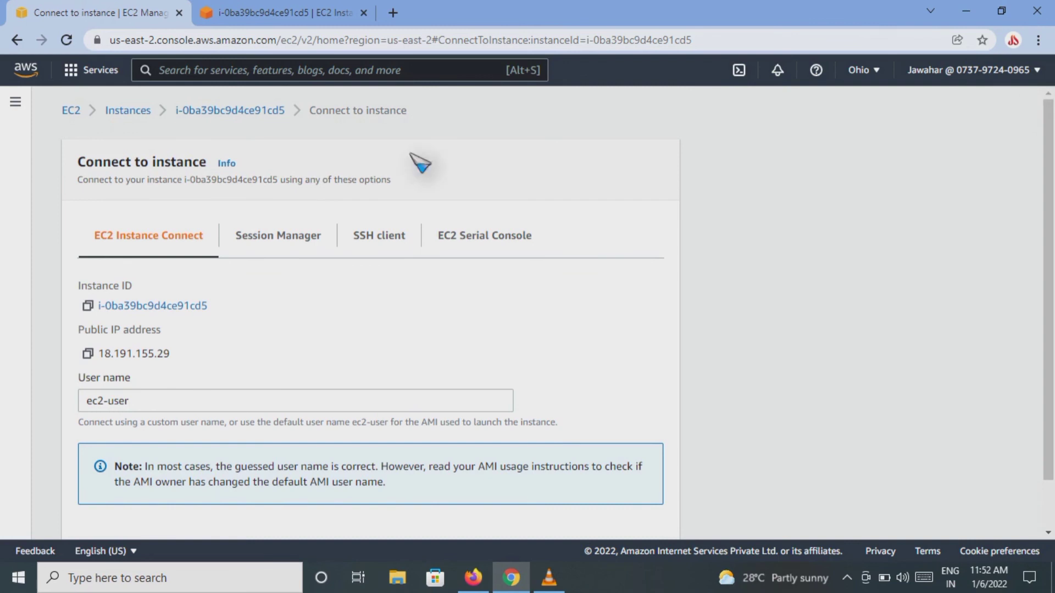
{"action": "left_click", "coordinate": [122, 111]}
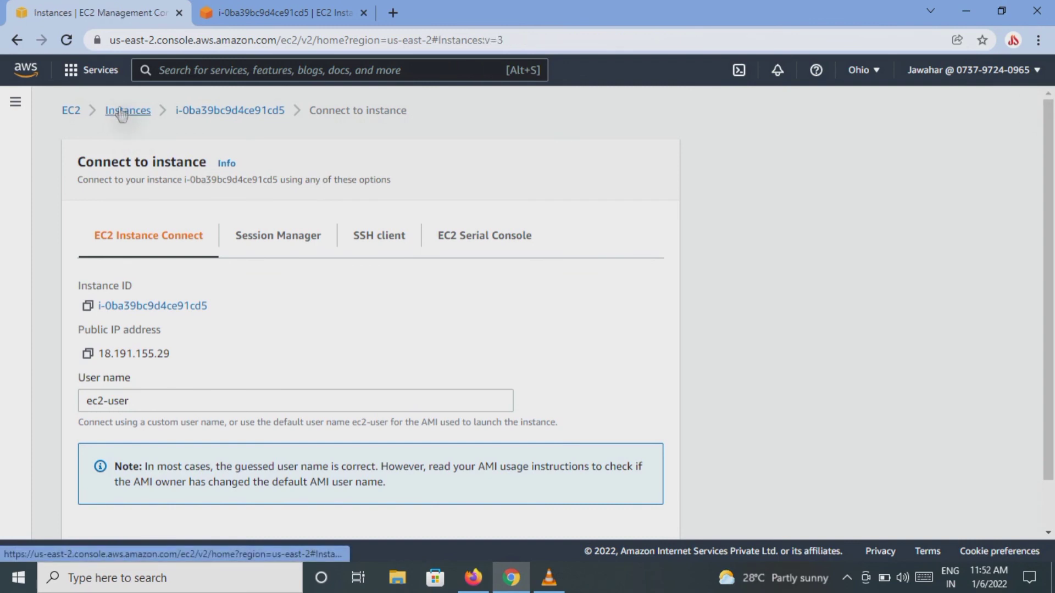